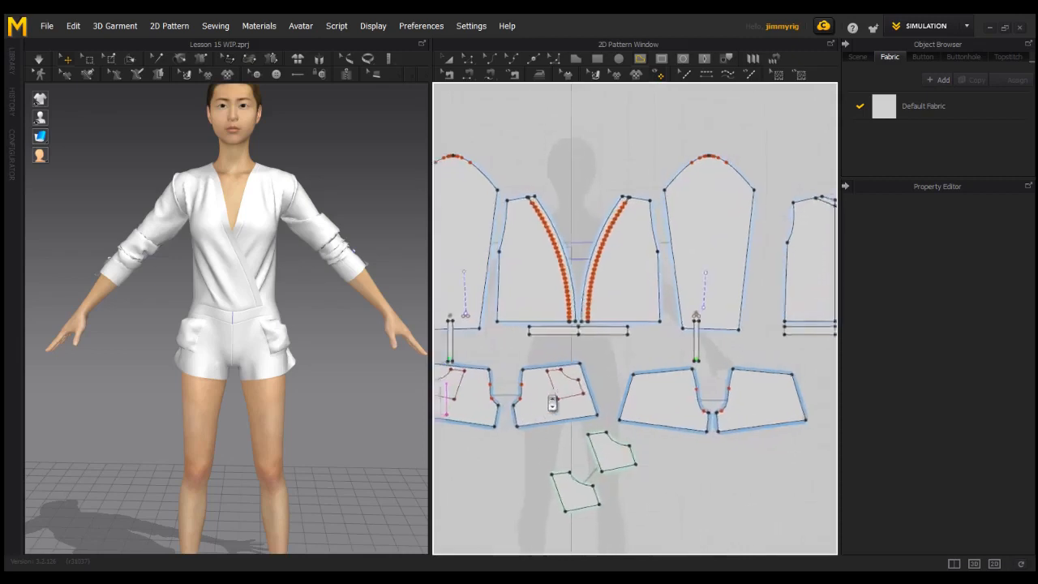
Draw two parallel 351.6 mm internal lines across the front waistband strip, edge to edge
{"action": "middle_click_drag", "start_coordinate": [579, 349], "coordinate": [620, 353], "text": "alt"}
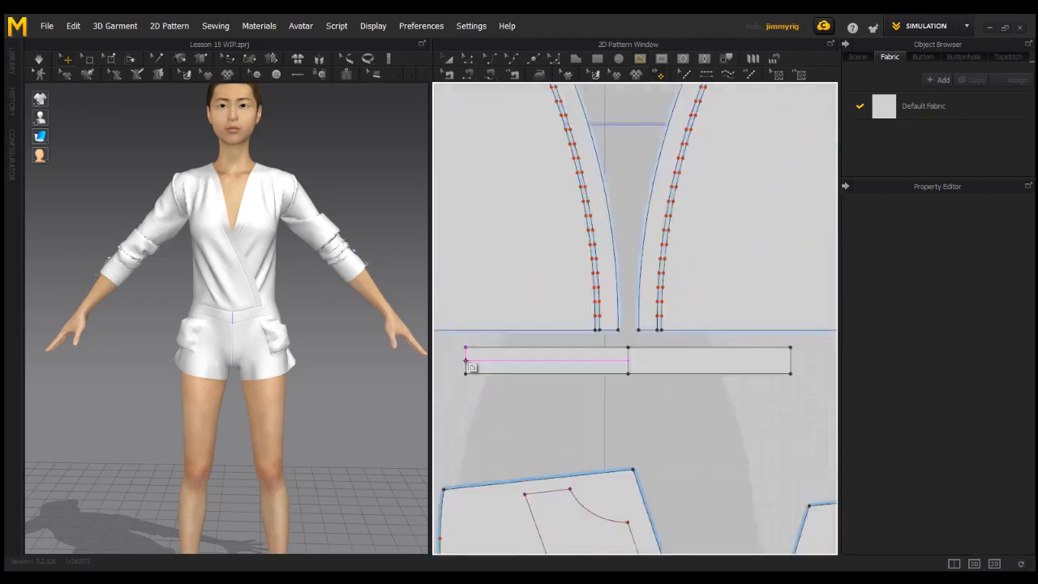
{"action": "left_click", "coordinate": [466, 359]}
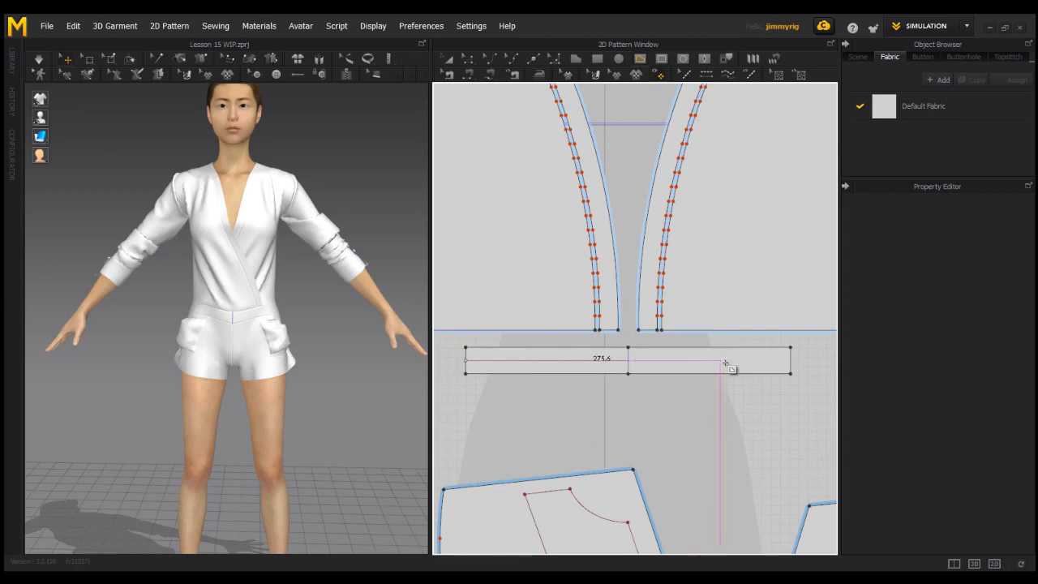
{"action": "left_click", "coordinate": [790, 361]}
{"action": "left_click", "coordinate": [467, 369]}
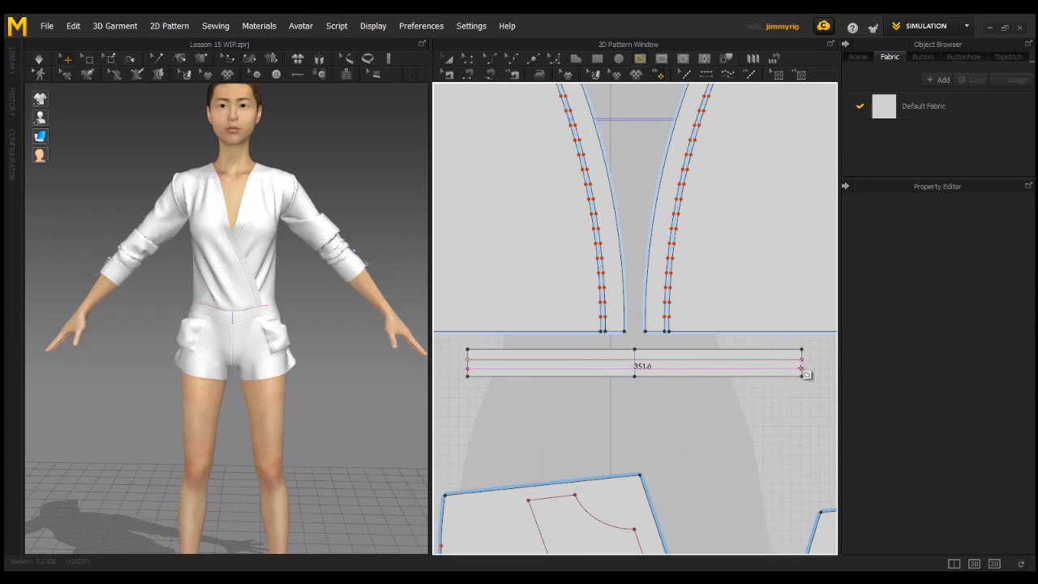
{"action": "left_click", "coordinate": [802, 369]}
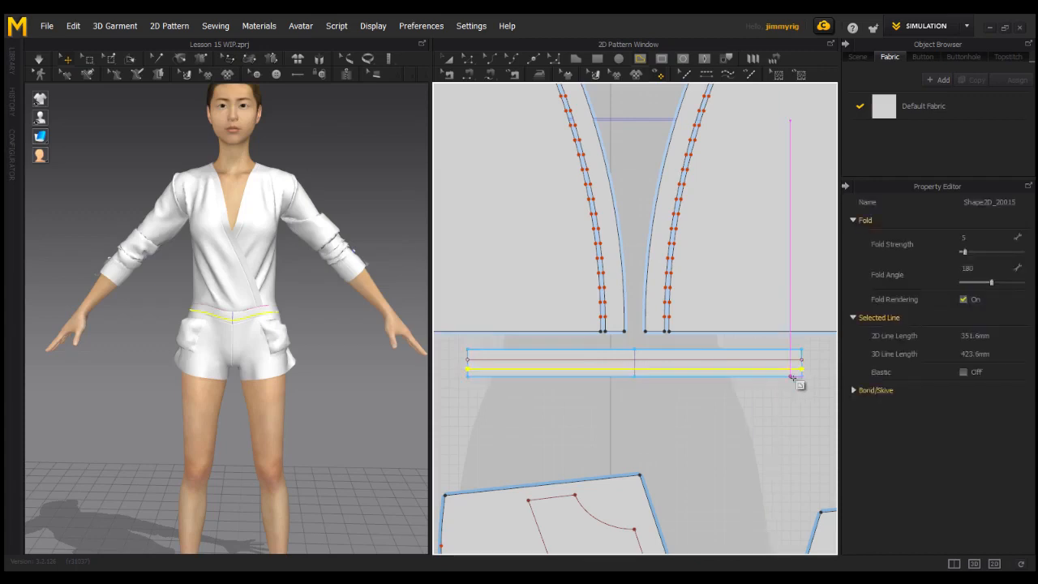
Copy both front waistband internal lines and paste them into the back waistband strip
{"action": "left_click", "coordinate": [471, 60]}
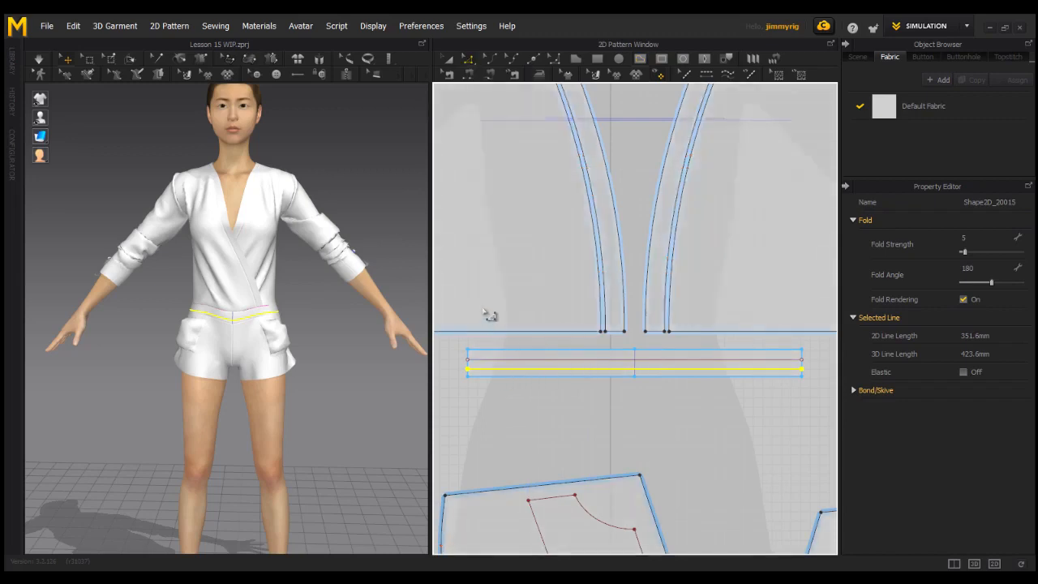
{"action": "left_click", "coordinate": [535, 359], "text": "shift"}
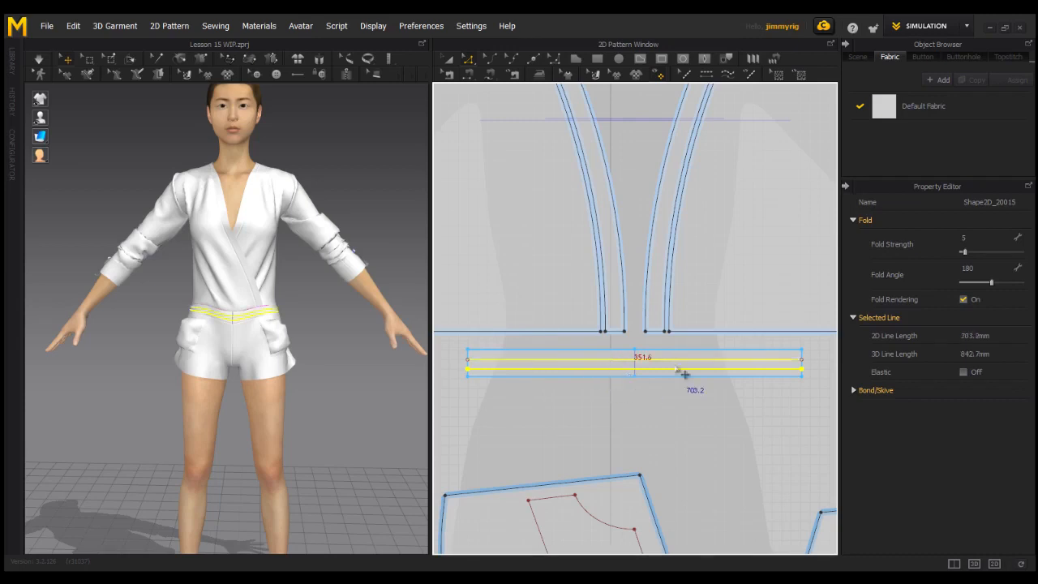
{"action": "key", "text": "ctrl+v"}
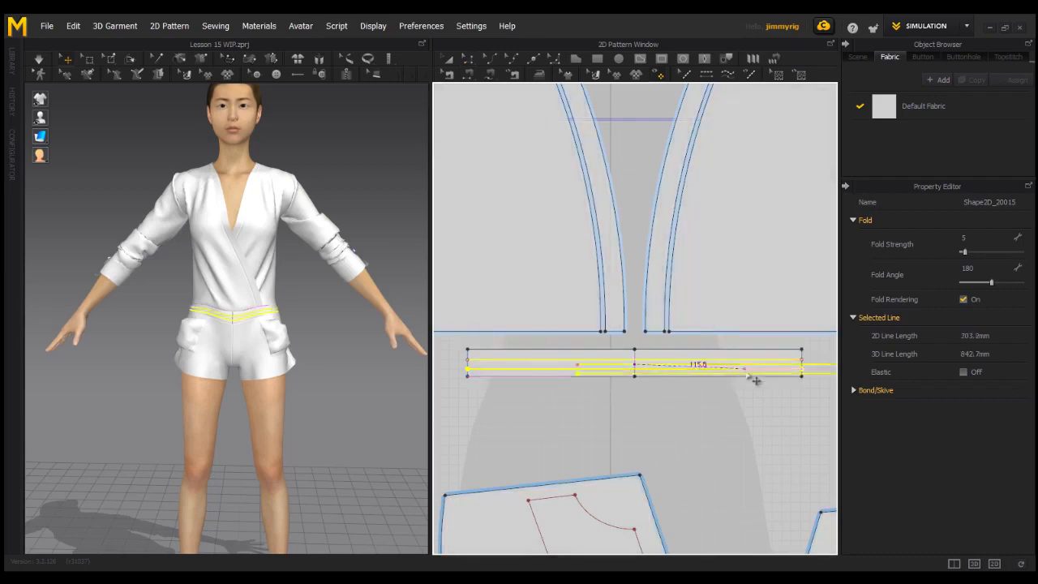
{"action": "scroll", "coordinate": [745, 380], "scroll_direction": "down", "scroll_amount": 3}
{"action": "scroll", "coordinate": [749, 389], "scroll_direction": "down", "scroll_amount": 2}
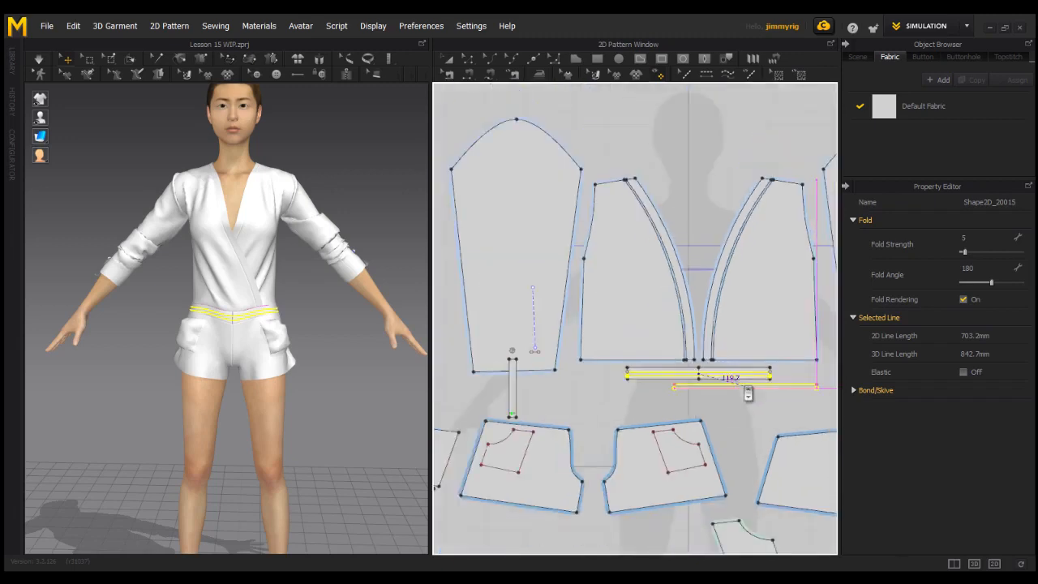
{"action": "middle_click_drag", "start_coordinate": [725, 394], "coordinate": [352, 393]}
{"action": "left_click", "coordinate": [706, 377]}
{"action": "scroll", "coordinate": [702, 377], "scroll_direction": "up", "scroll_amount": 3}
{"action": "left_click", "coordinate": [689, 405]}
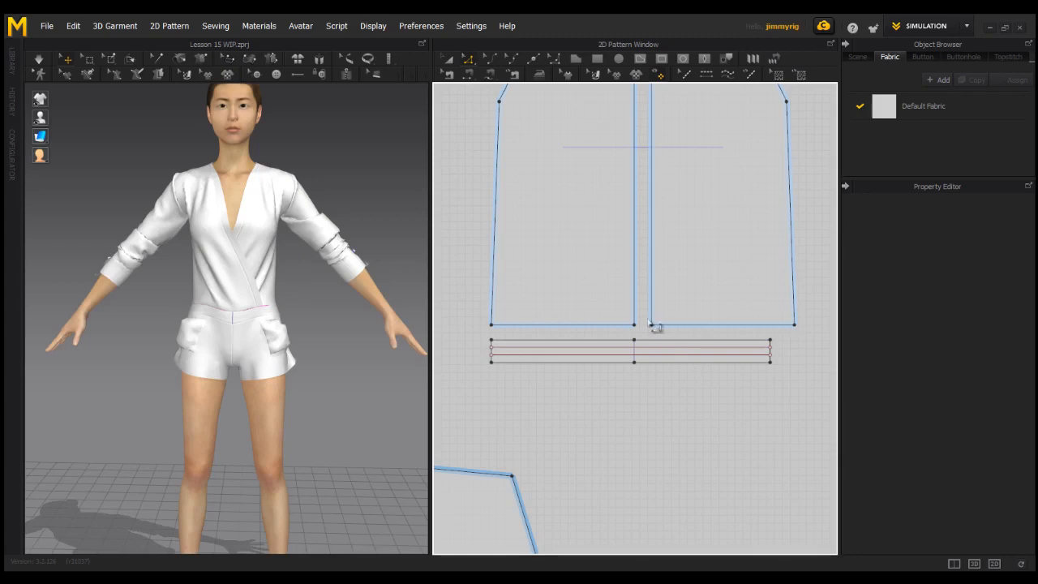
Reframe the pattern layout and move the shorts pattern pieces slightly lower beneath the waistbands
{"action": "scroll", "coordinate": [577, 317], "scroll_direction": "down", "scroll_amount": 5}
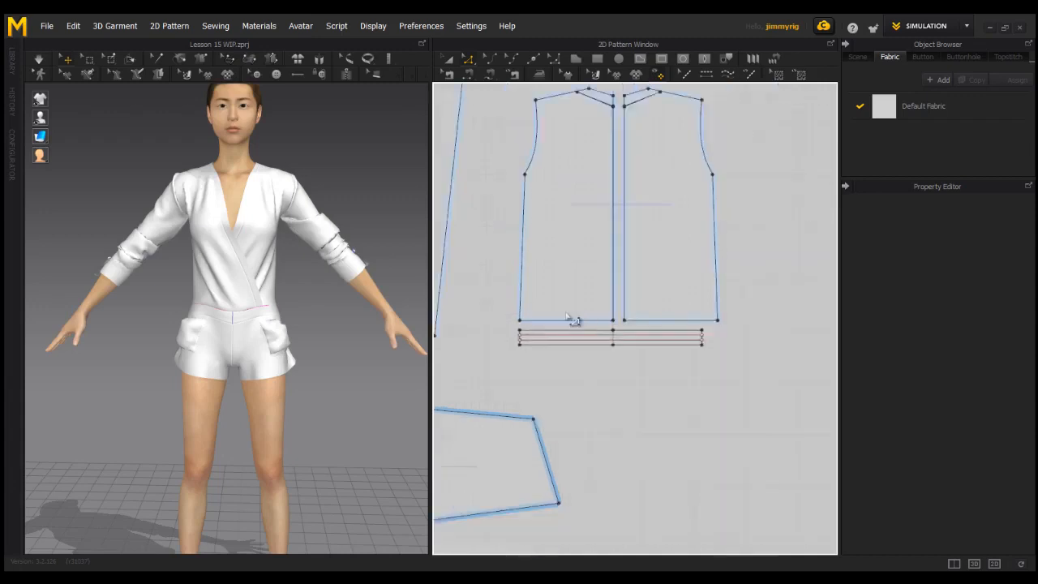
{"action": "middle_click_drag", "start_coordinate": [585, 309], "coordinate": [665, 309]}
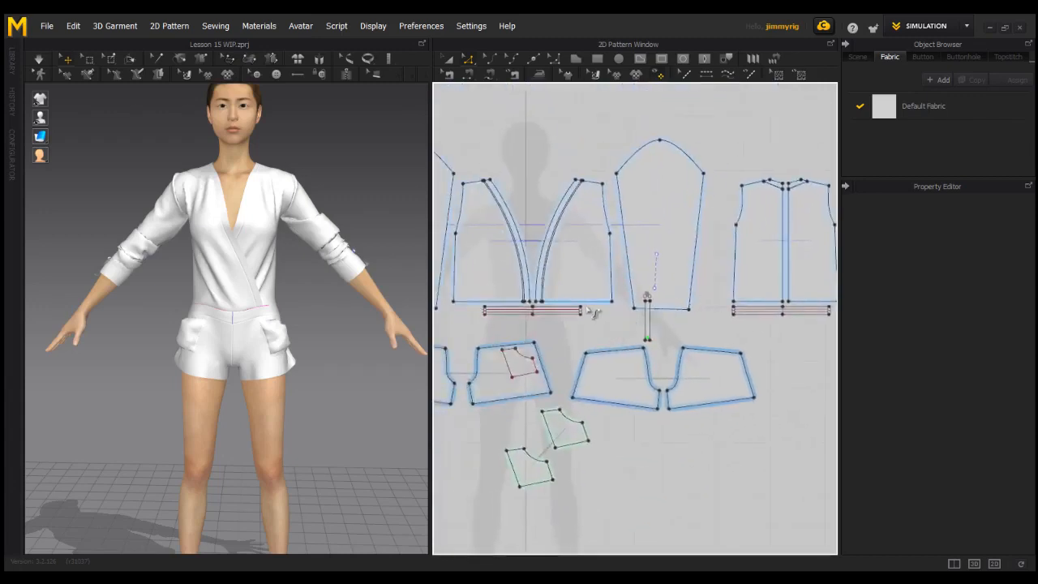
{"action": "middle_click_drag", "start_coordinate": [592, 318], "coordinate": [675, 288]}
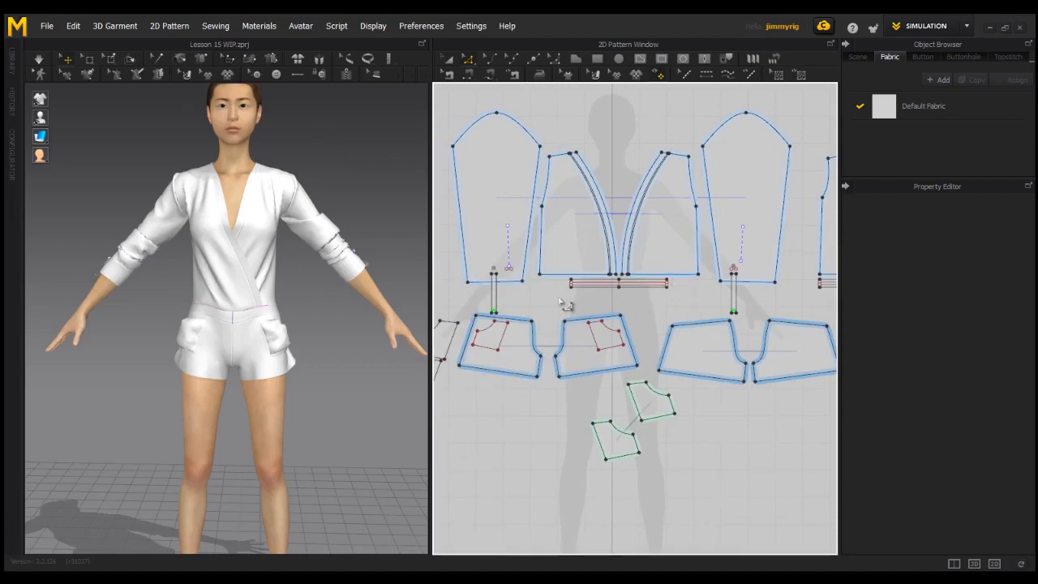
{"action": "left_click", "coordinate": [647, 284]}
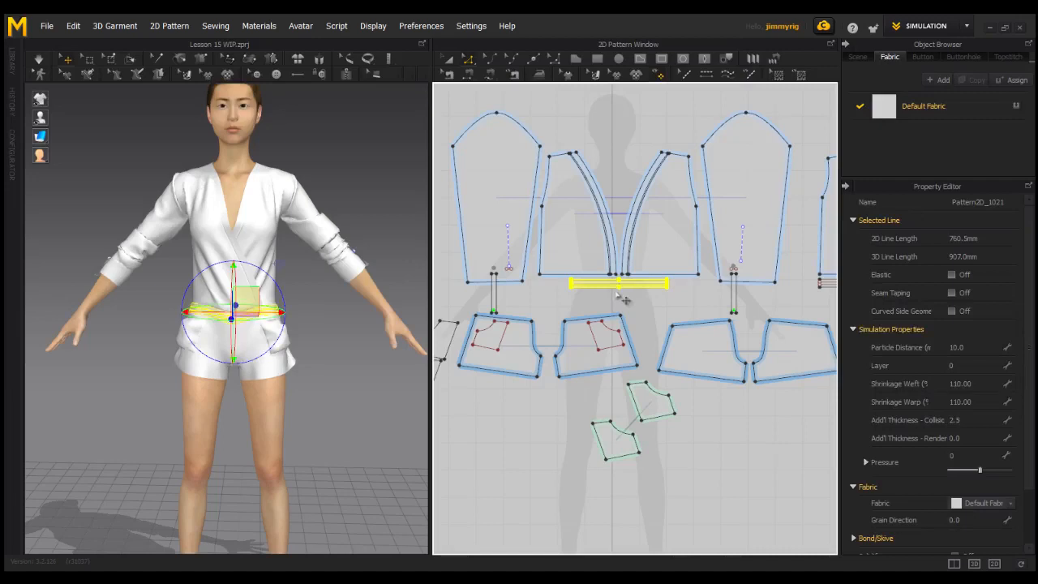
{"action": "right_click", "coordinate": [630, 283]}
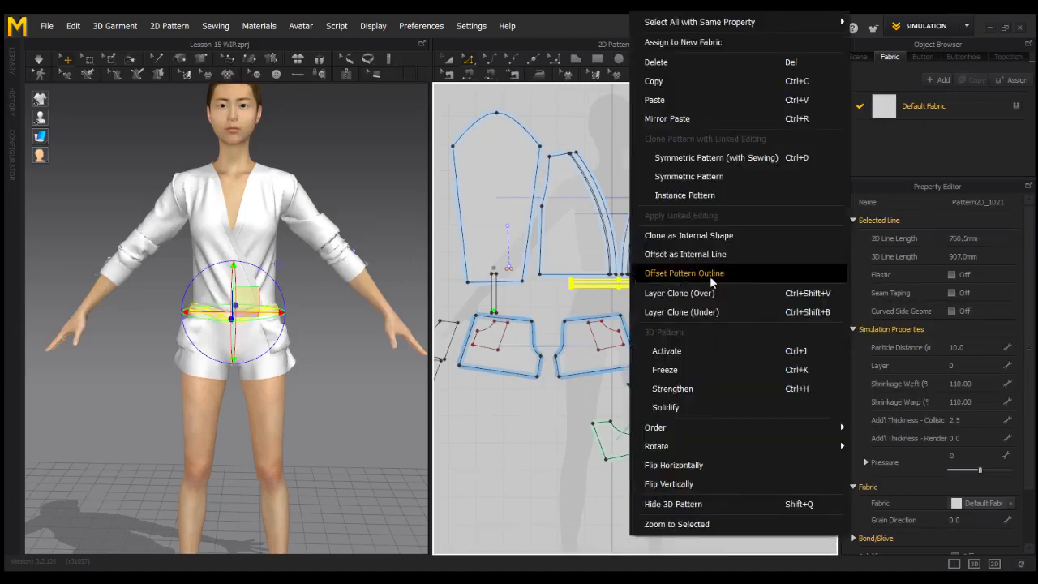
{"action": "left_click", "coordinate": [696, 292]}
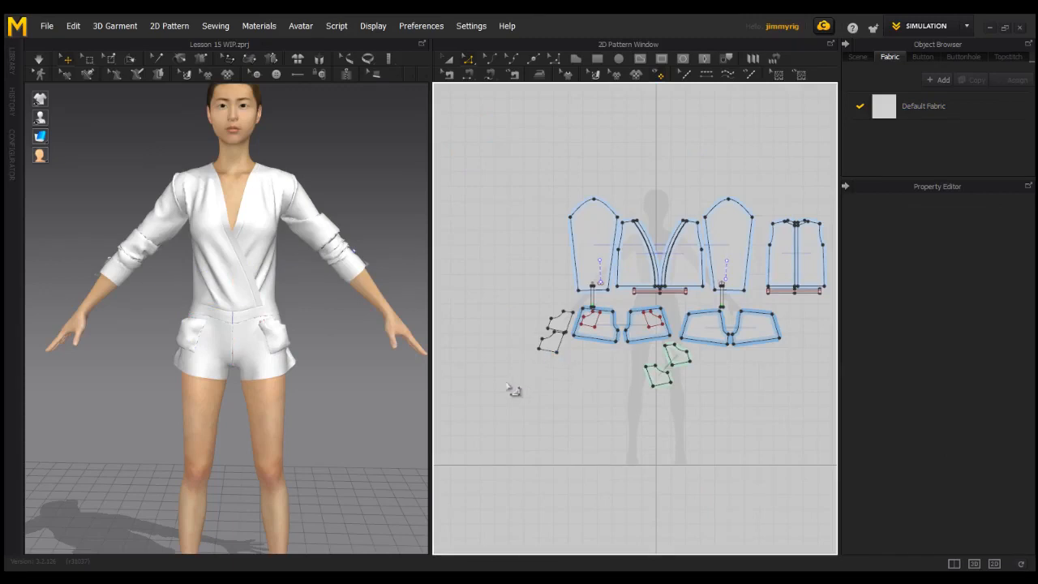
{"action": "left_click_drag", "start_coordinate": [512, 390], "coordinate": [719, 329]}
{"action": "left_click_drag", "start_coordinate": [734, 285], "coordinate": [734, 304]}
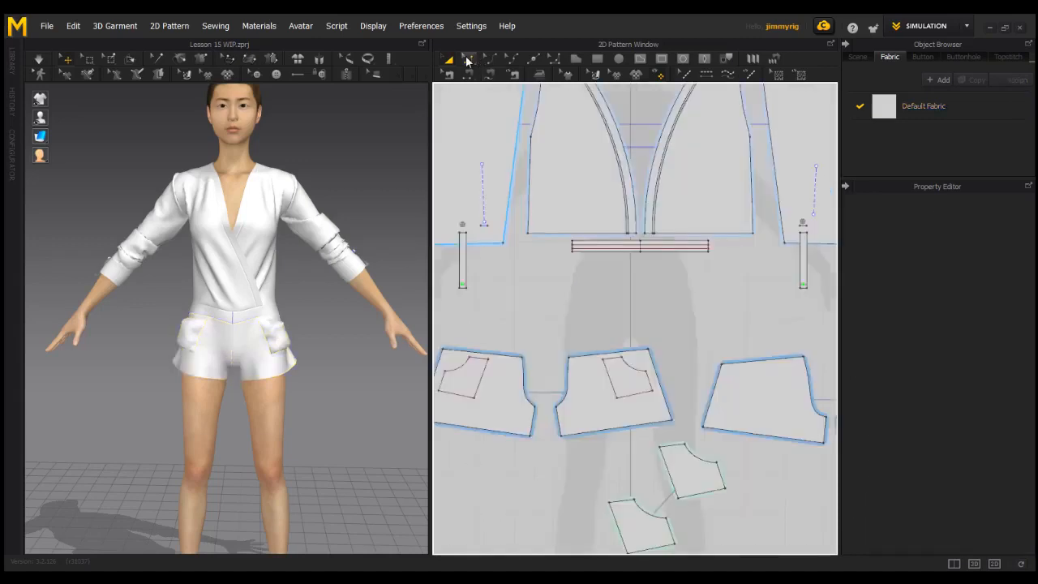
Layer Clone (Over) the front waistband strip and place the clone just below it
{"action": "left_click_drag", "start_coordinate": [563, 266], "coordinate": [724, 245]}
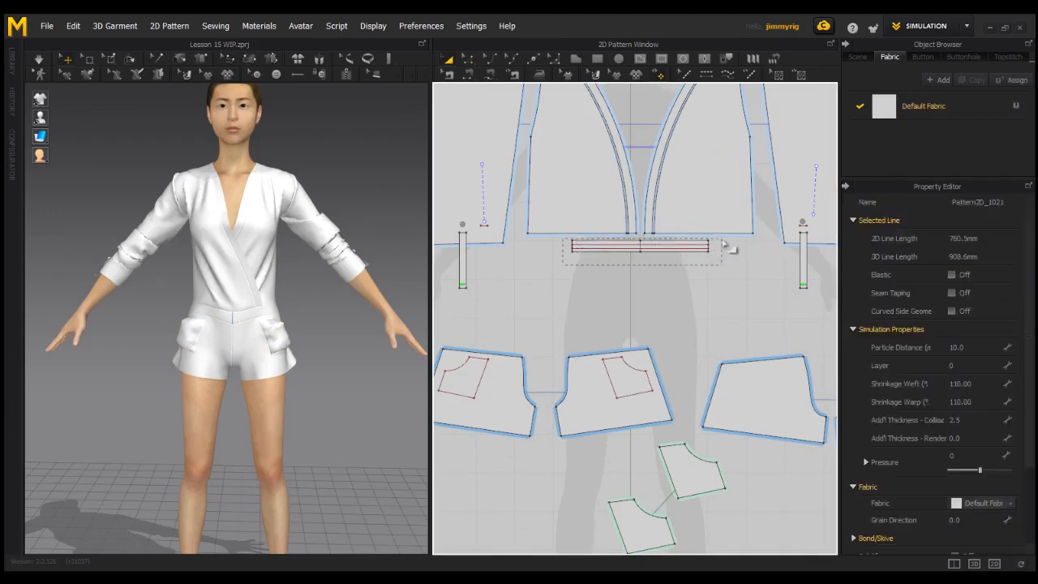
{"action": "right_click", "coordinate": [688, 248]}
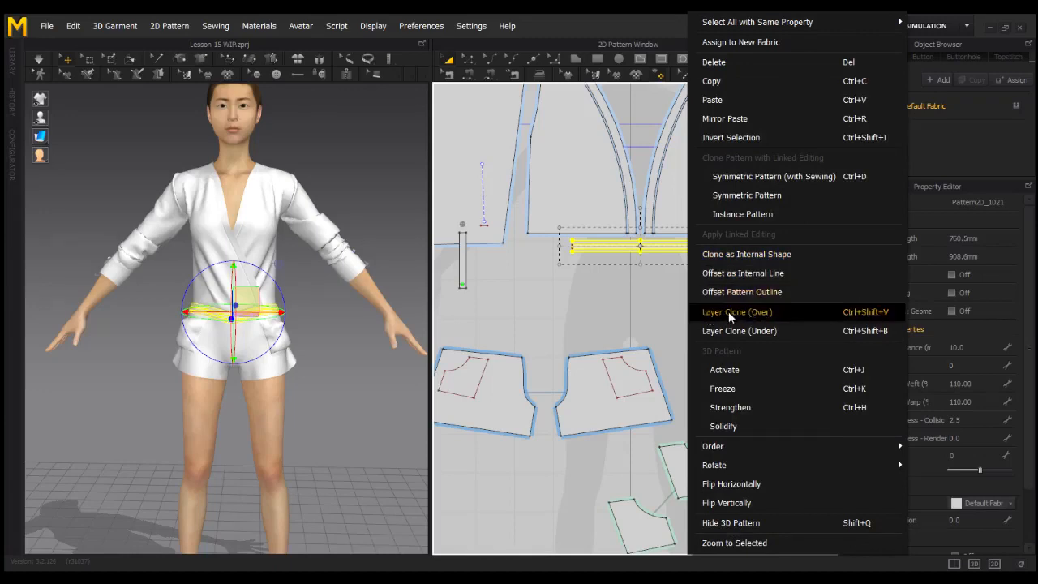
{"action": "left_click", "coordinate": [757, 309]}
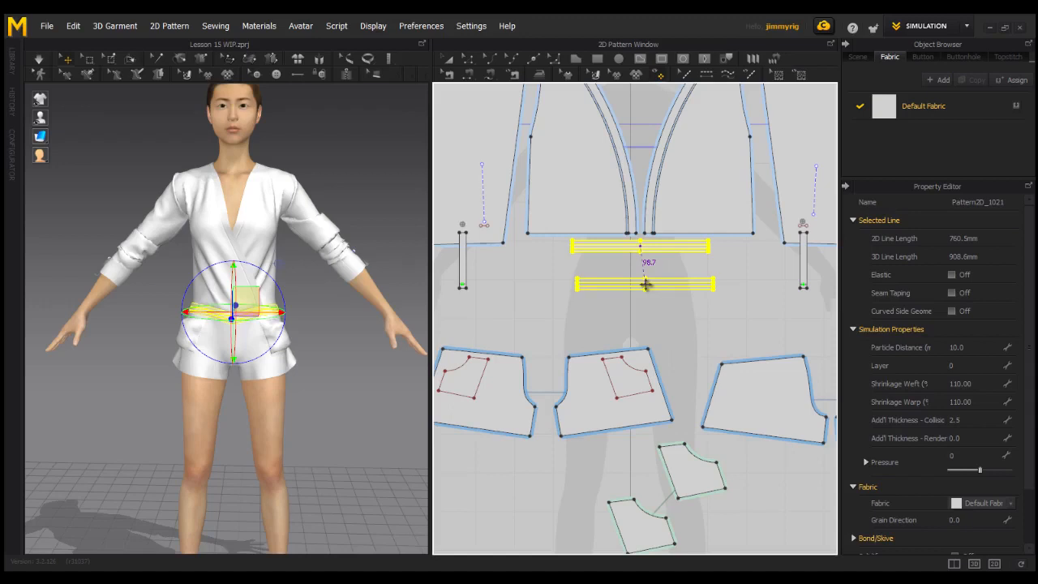
{"action": "left_click", "coordinate": [640, 274]}
{"action": "left_click", "coordinate": [629, 319]}
Layer Clone (Over) the back waistband strip and place the clone just below it
{"action": "scroll", "coordinate": [724, 308], "scroll_direction": "down", "scroll_amount": 3}
{"action": "middle_click_drag", "start_coordinate": [724, 308], "coordinate": [527, 303]}
{"action": "middle_click_drag", "start_coordinate": [669, 302], "coordinate": [590, 302]}
{"action": "scroll", "coordinate": [600, 288], "scroll_direction": "up", "scroll_amount": 5}
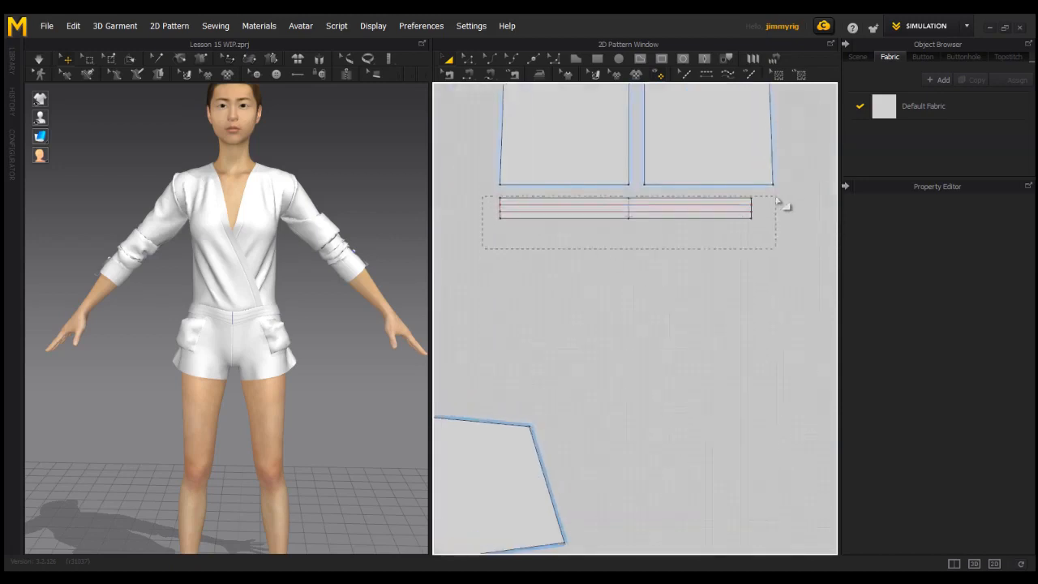
{"action": "left_click", "coordinate": [784, 203]}
{"action": "right_click", "coordinate": [727, 215]}
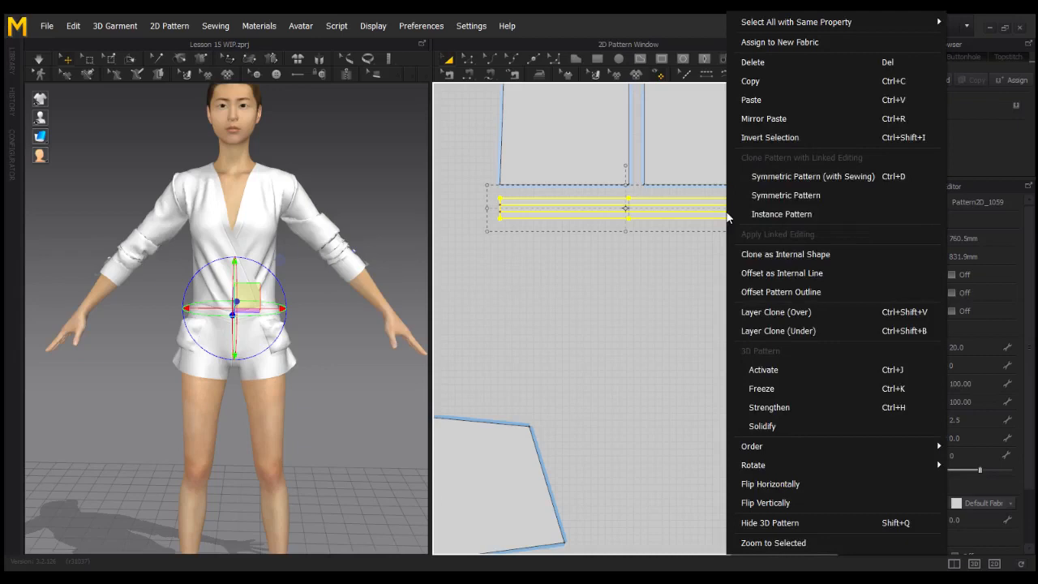
{"action": "left_click", "coordinate": [790, 312]}
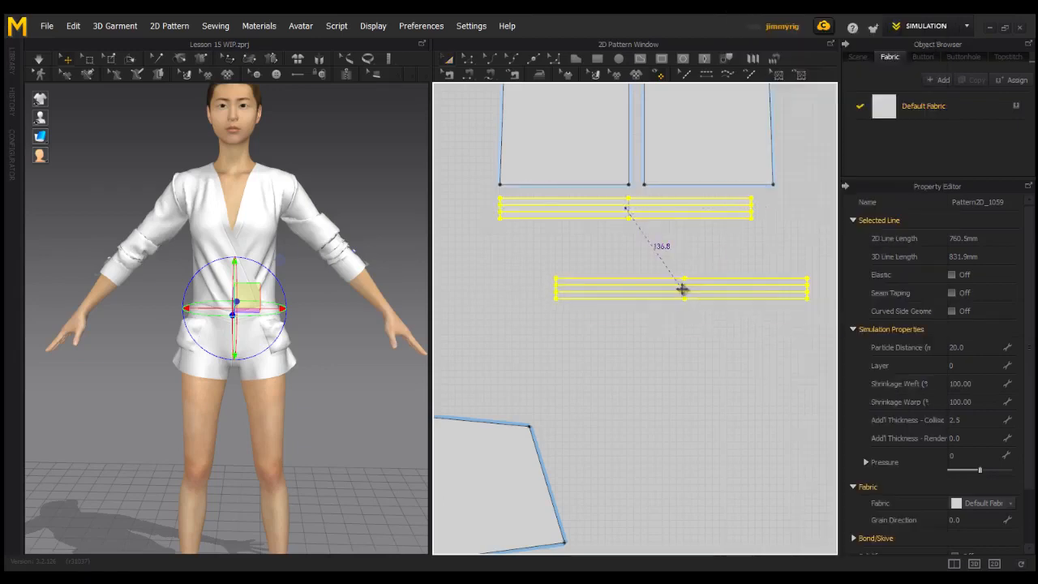
{"action": "left_click", "coordinate": [628, 251]}
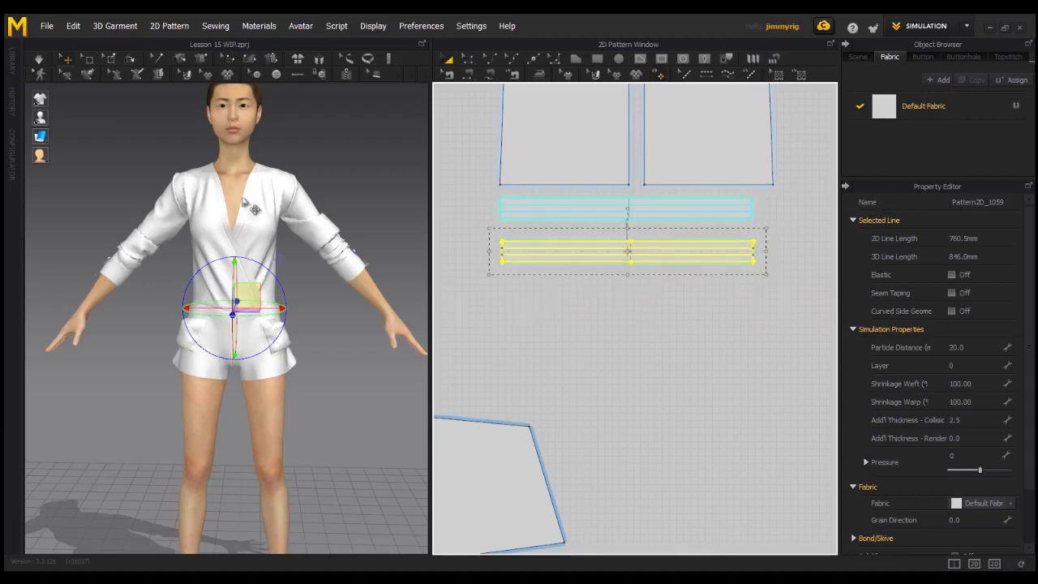
{"action": "left_click", "coordinate": [39, 59]}
{"action": "left_click", "coordinate": [370, 404]}
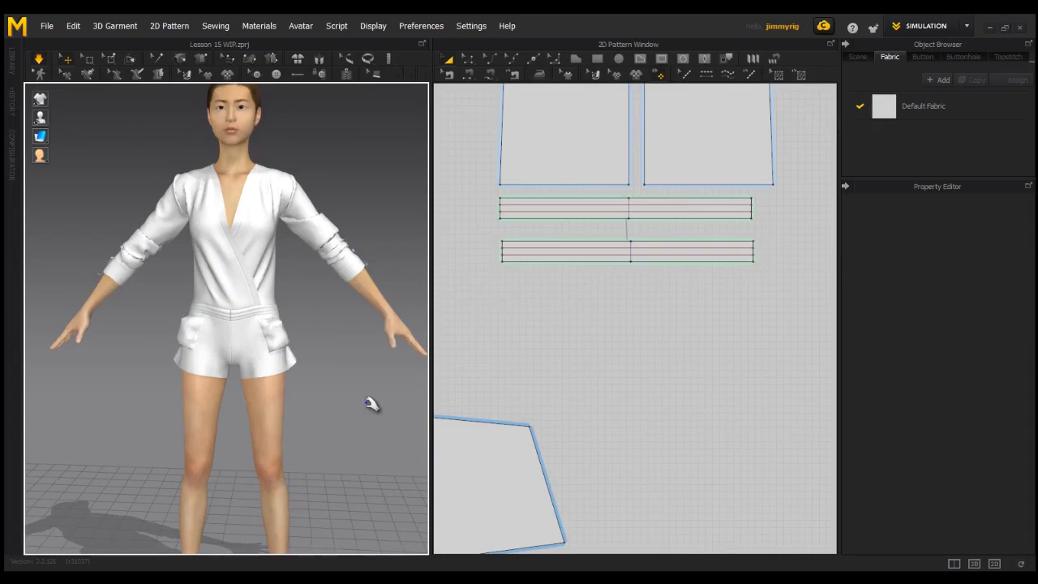
{"action": "right_click_drag", "start_coordinate": [348, 398], "coordinate": [363, 397]}
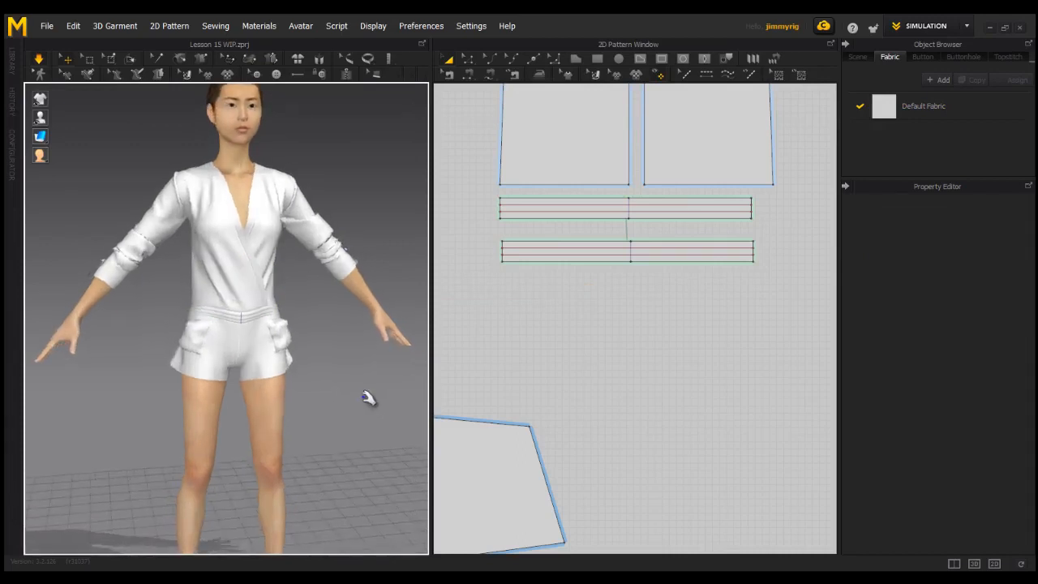
{"action": "scroll", "coordinate": [268, 316], "scroll_direction": "up", "scroll_amount": 3}
{"action": "scroll", "coordinate": [274, 357], "scroll_direction": "up", "scroll_amount": 2}
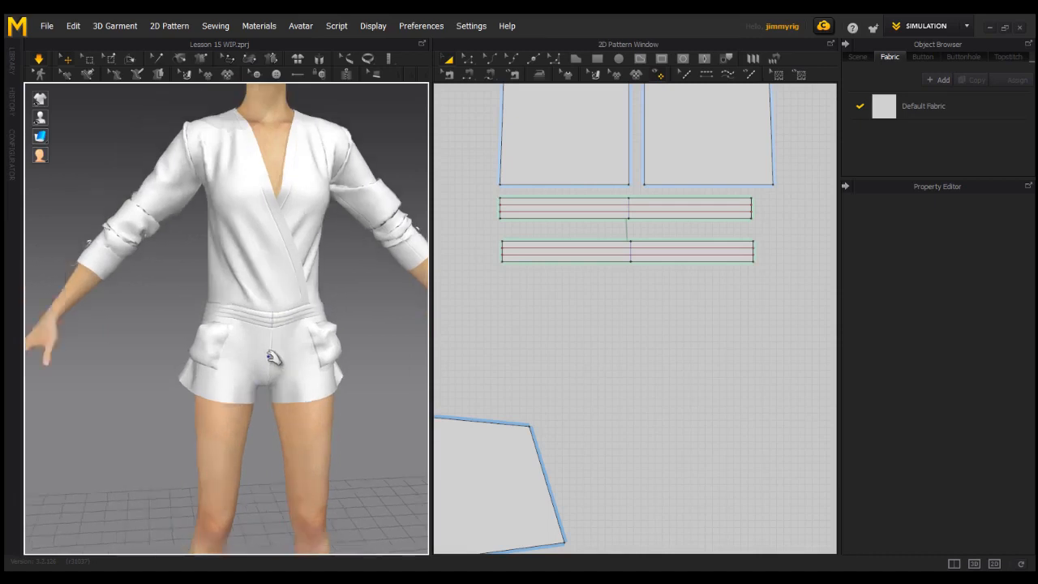
{"action": "right_click_drag", "start_coordinate": [237, 354], "coordinate": [274, 351]}
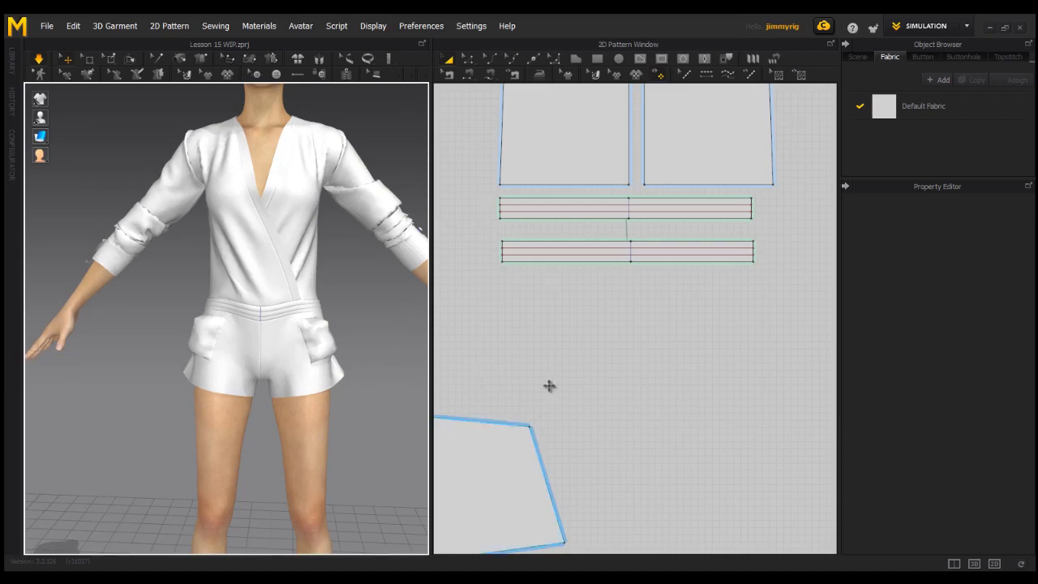
{"action": "left_click", "coordinate": [471, 63]}
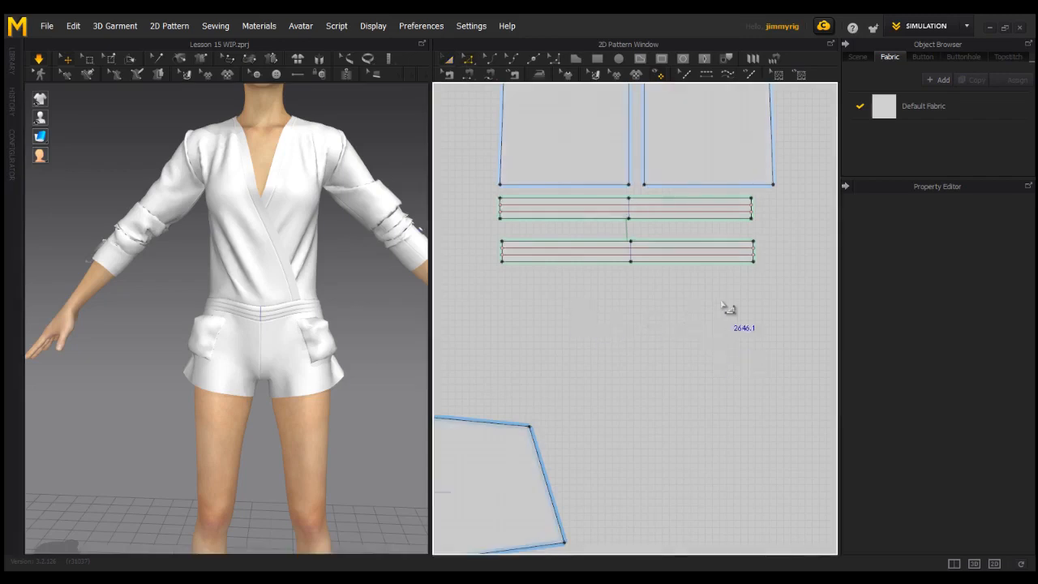
Make the waistband line elastic with strength 10 and the ratio lowered from 80 to 11
{"action": "scroll", "coordinate": [690, 268], "scroll_direction": "down", "scroll_amount": 3}
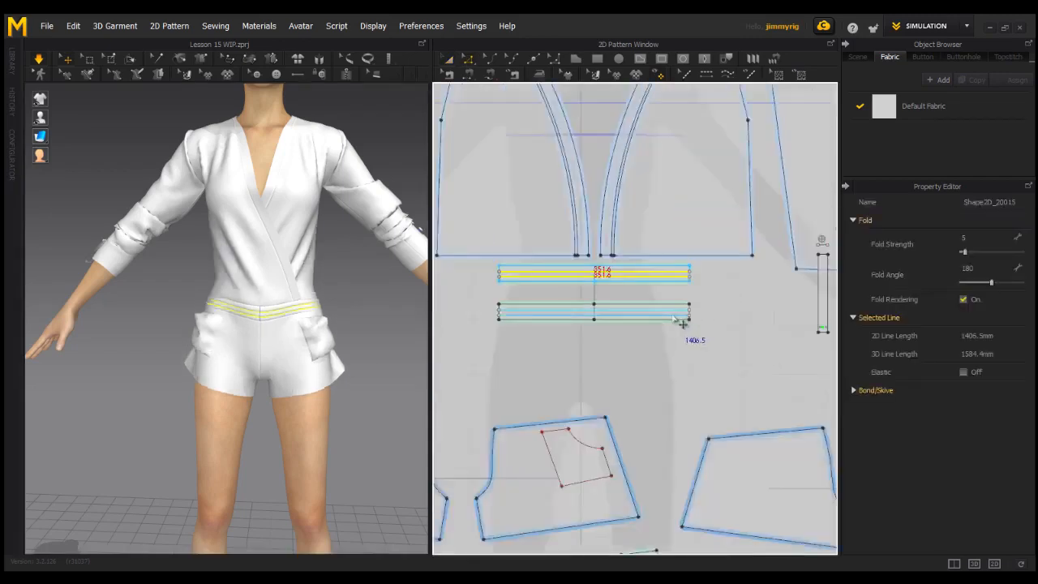
{"action": "left_click", "coordinate": [680, 323]}
{"action": "left_click", "coordinate": [756, 350]}
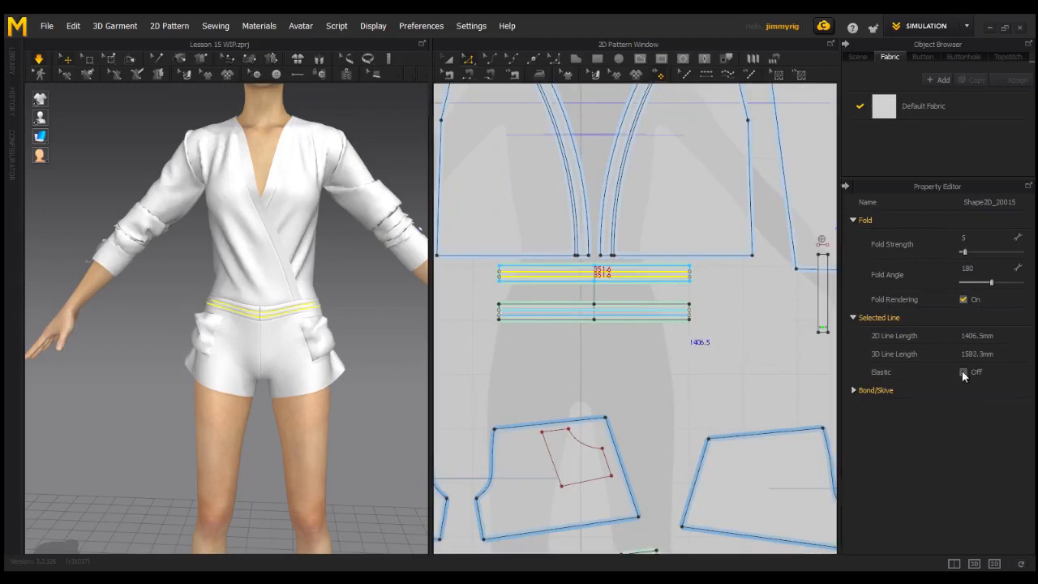
{"action": "left_click", "coordinate": [962, 372]}
{"action": "left_click", "coordinate": [762, 354]}
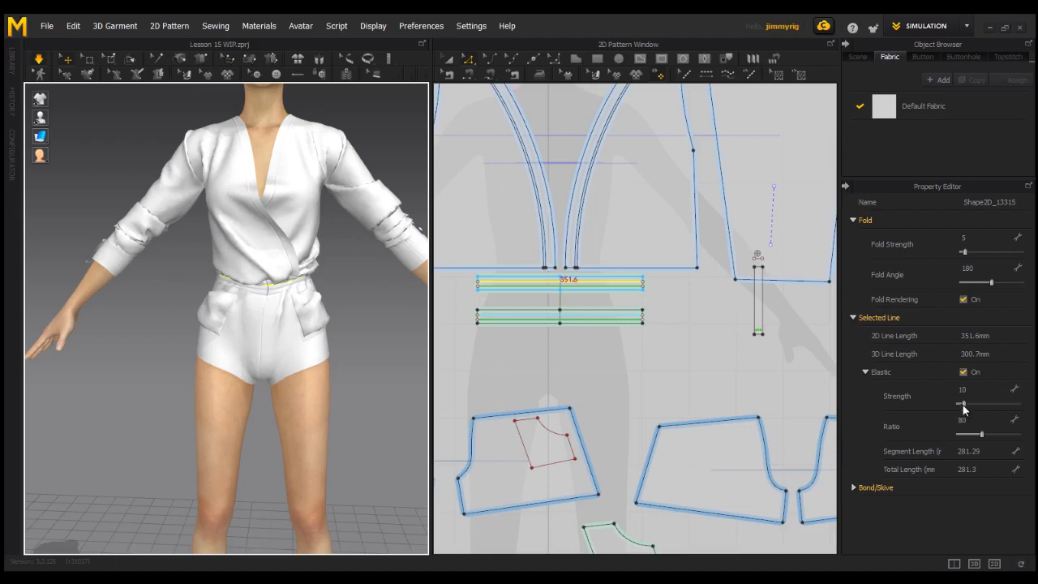
{"action": "left_click", "coordinate": [963, 404]}
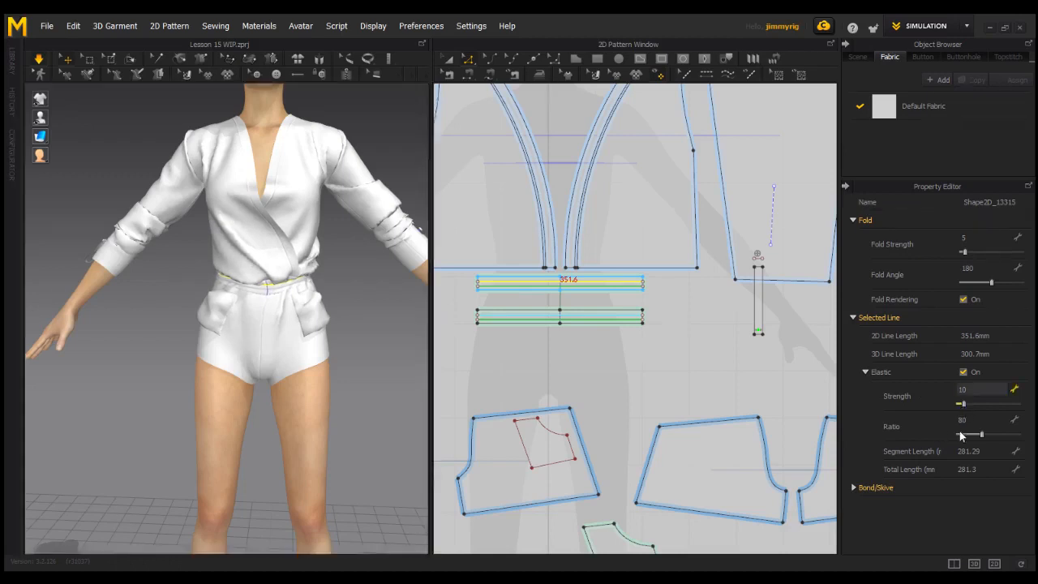
{"action": "left_click_drag", "start_coordinate": [979, 433], "coordinate": [961, 433]}
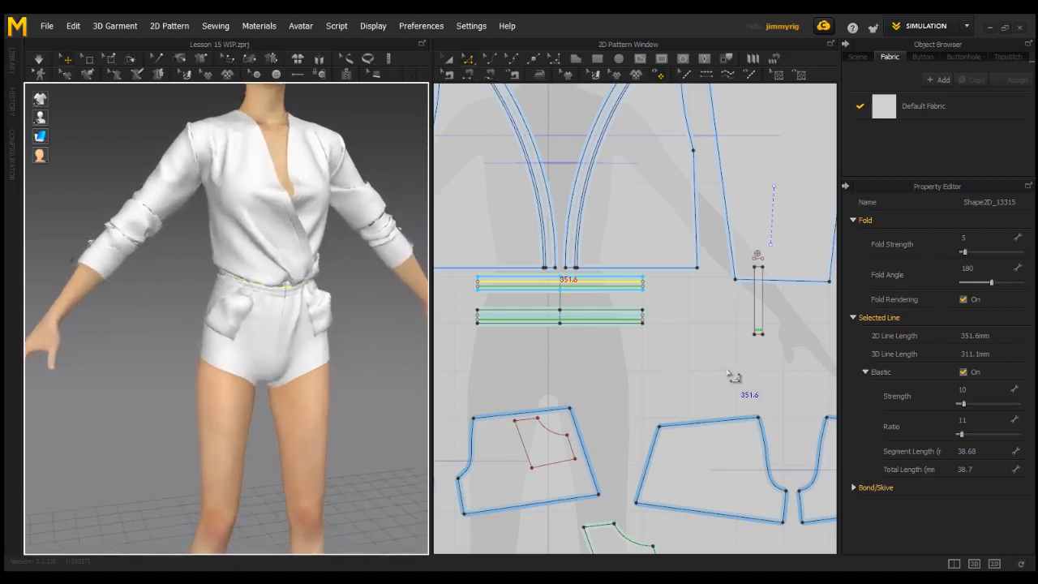
{"action": "middle_click_drag", "start_coordinate": [679, 376], "coordinate": [534, 409]}
{"action": "middle_click_drag", "start_coordinate": [678, 348], "coordinate": [591, 360]}
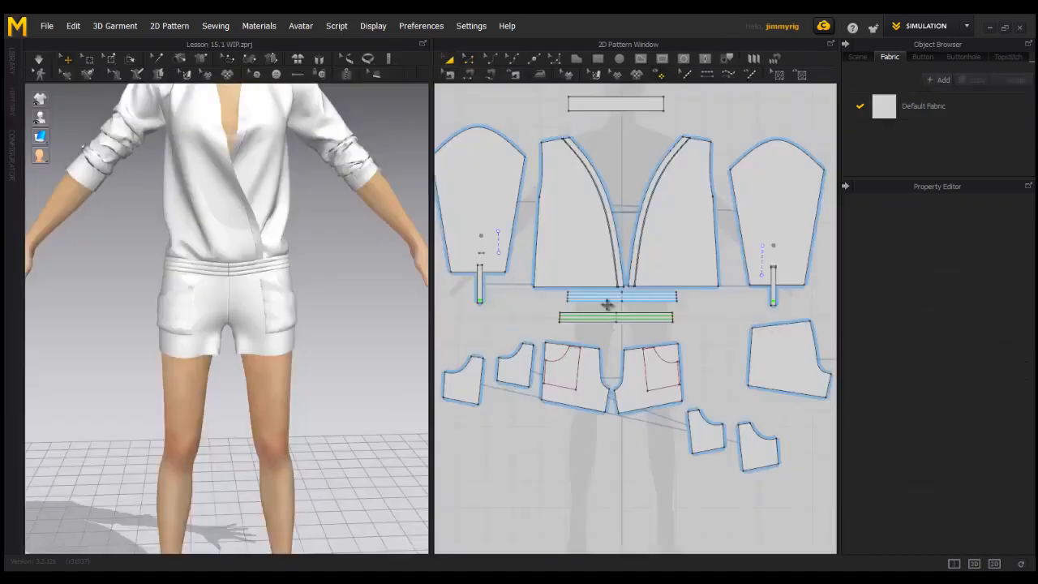
Switch to the Steam Brush (130 mm size, 70 hardness) and frame the shorts pieces and avatar
{"action": "scroll", "coordinate": [677, 288], "scroll_direction": "up", "scroll_amount": 2}
{"action": "scroll", "coordinate": [665, 303], "scroll_direction": "up", "scroll_amount": 1}
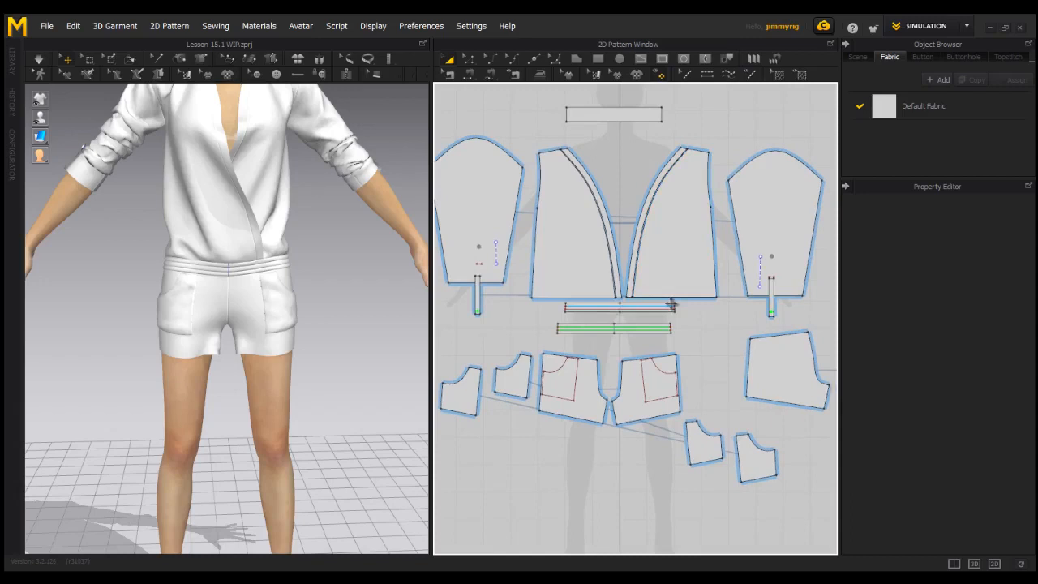
{"action": "left_click", "coordinate": [540, 75]}
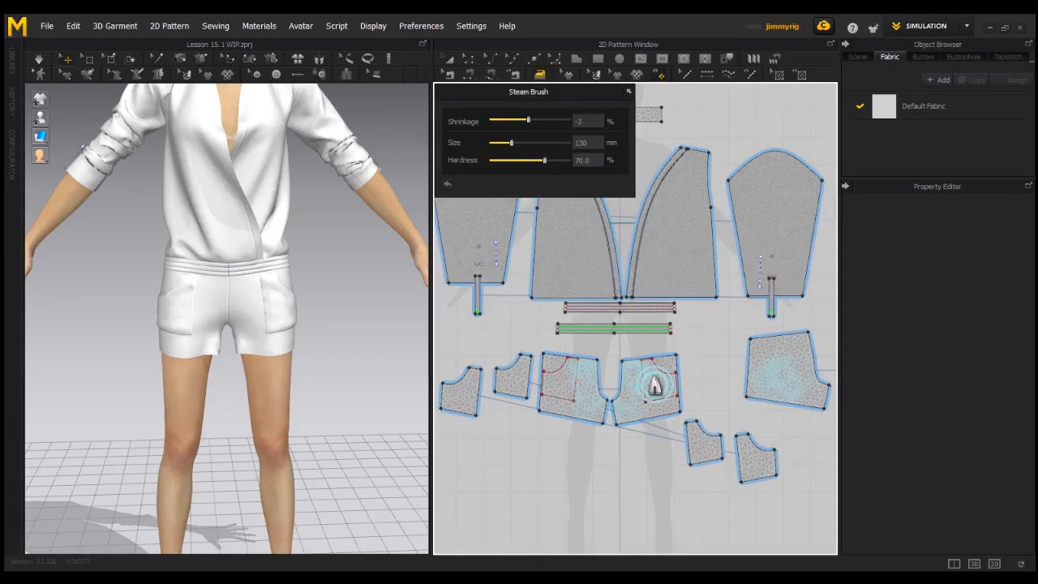
{"action": "scroll", "coordinate": [653, 391], "scroll_direction": "down", "scroll_amount": 1}
{"action": "middle_click_drag", "start_coordinate": [654, 388], "coordinate": [646, 397]}
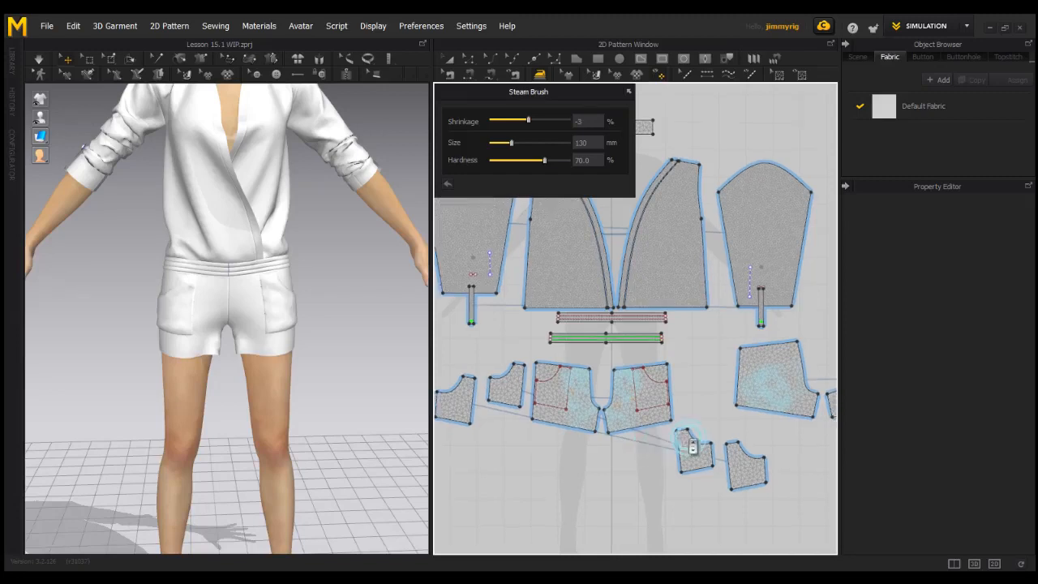
{"action": "right_click_drag", "start_coordinate": [340, 352], "coordinate": [273, 343]}
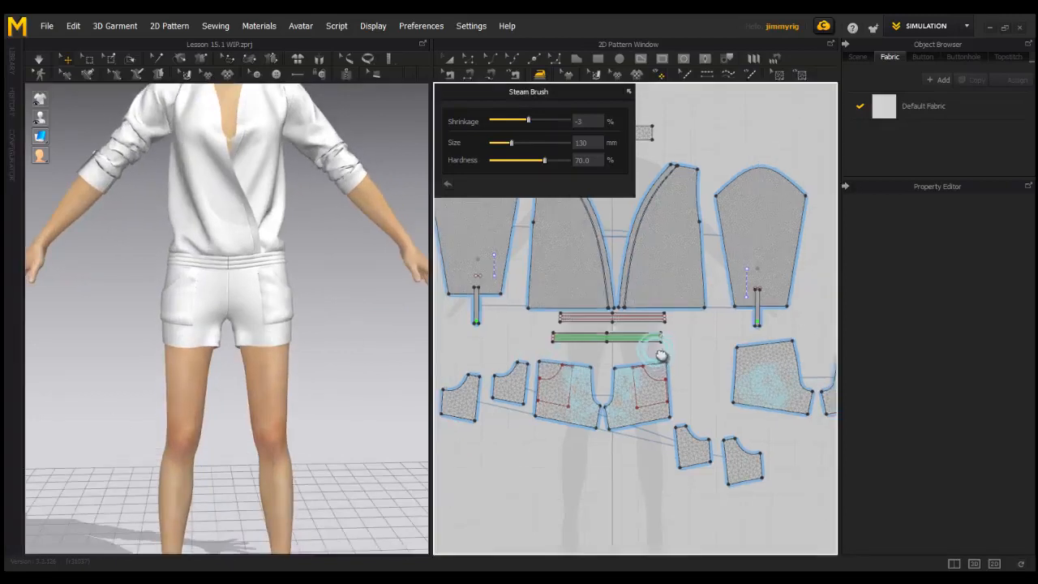
{"action": "right_click_drag", "start_coordinate": [654, 348], "coordinate": [637, 390]}
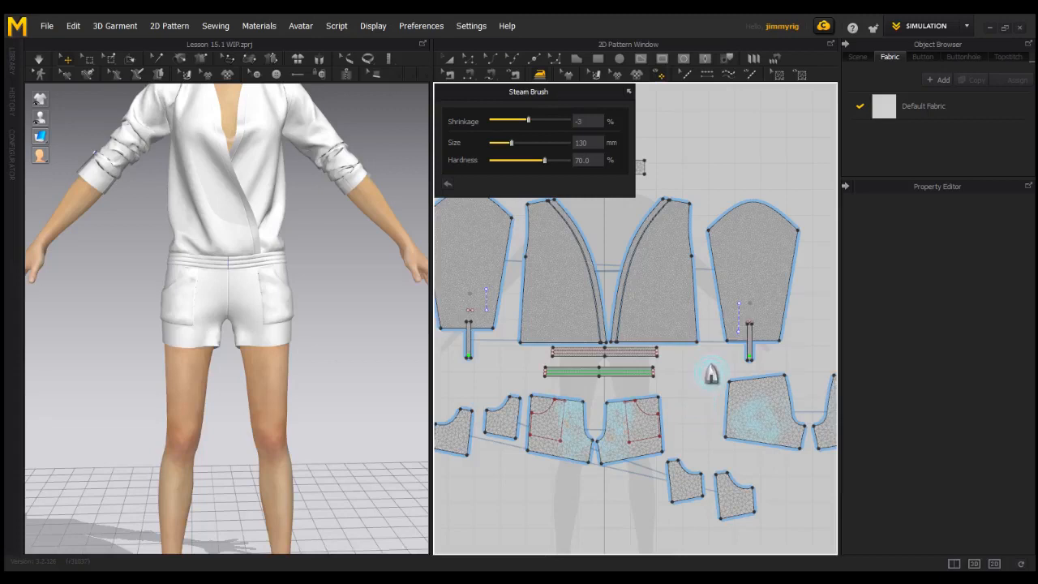
{"action": "middle_click_drag", "start_coordinate": [720, 363], "coordinate": [716, 362]}
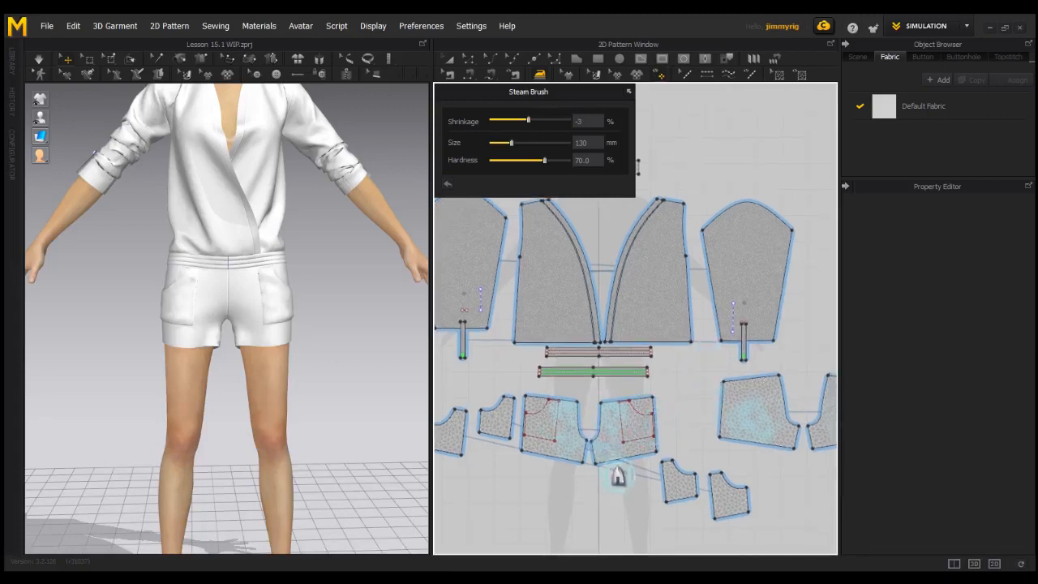
{"action": "scroll", "coordinate": [618, 412], "scroll_direction": "up", "scroll_amount": 2}
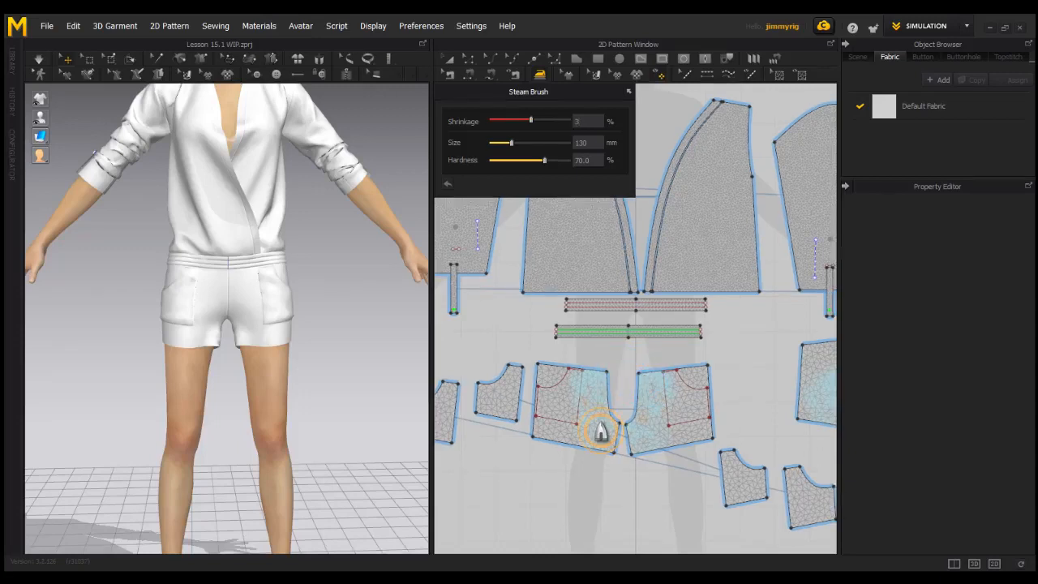
Steam the left front shorts piece's crotch area at -9% shrinkage
{"action": "mouse_move", "coordinate": [601, 430]}
{"action": "left_mouse_down"}
{"action": "mouse_move", "coordinate": [599, 446]}
{"action": "mouse_move", "coordinate": [617, 417]}
{"action": "mouse_move", "coordinate": [614, 446]}
{"action": "mouse_move", "coordinate": [627, 402]}
{"action": "mouse_move", "coordinate": [665, 435]}
{"action": "mouse_move", "coordinate": [591, 429]}
{"action": "mouse_move", "coordinate": [598, 459]}
{"action": "mouse_move", "coordinate": [582, 387]}
{"action": "mouse_move", "coordinate": [584, 452]}
{"action": "mouse_move", "coordinate": [608, 485]}
{"action": "left_mouse_up"}
{"action": "scroll", "coordinate": [627, 401], "scroll_direction": "up", "scroll_amount": 2}
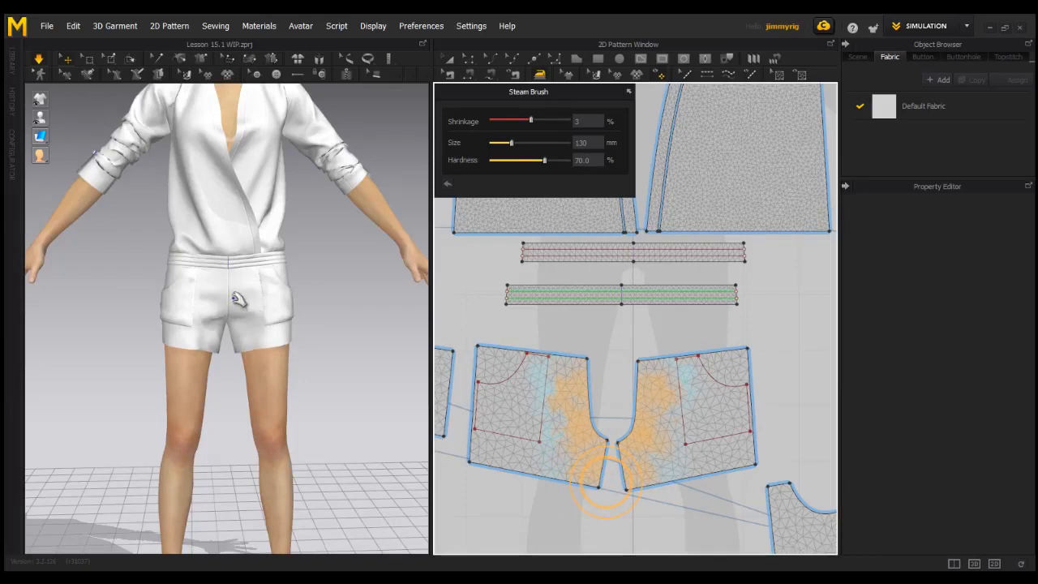
{"action": "mouse_move", "coordinate": [581, 365]}
{"action": "left_mouse_down"}
{"action": "mouse_move", "coordinate": [591, 479]}
{"action": "mouse_move", "coordinate": [572, 479]}
{"action": "left_mouse_up"}
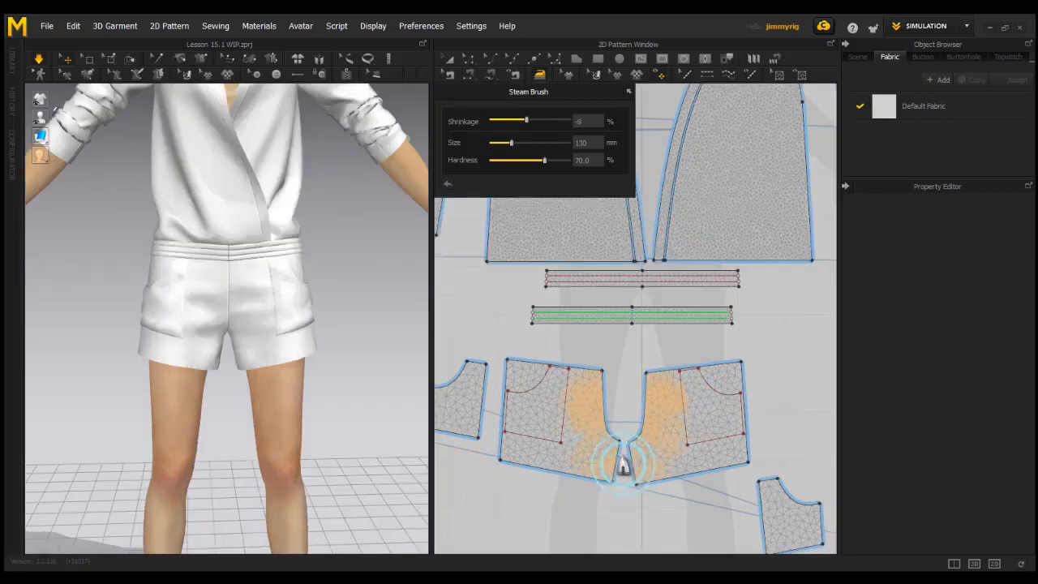
{"action": "left_click_drag", "start_coordinate": [623, 464], "coordinate": [678, 463]}
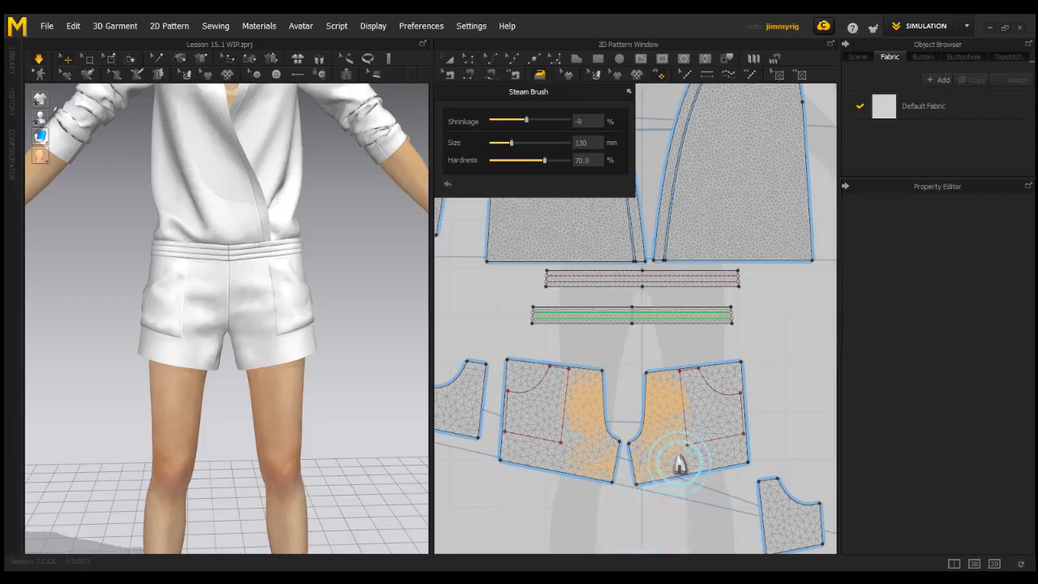
Set shrinkage to -7 and keep steaming the crotch across both front shorts pieces
{"action": "left_click_drag", "start_coordinate": [590, 122], "coordinate": [573, 123]}
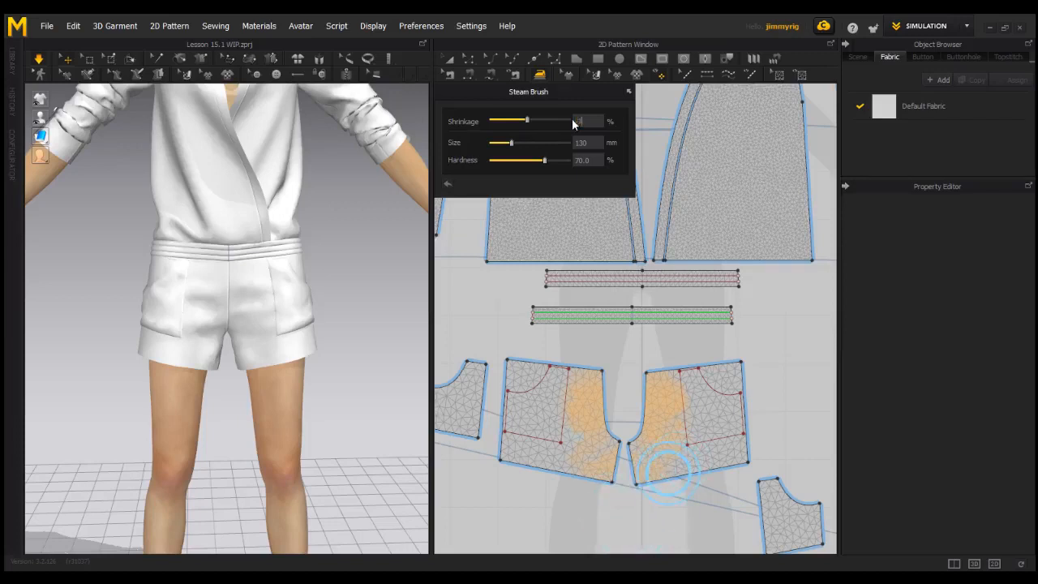
{"action": "type", "text": "-7"}
{"action": "mouse_move", "coordinate": [611, 428]}
{"action": "left_mouse_down"}
{"action": "mouse_move", "coordinate": [561, 514]}
{"action": "mouse_move", "coordinate": [589, 482]}
{"action": "mouse_move", "coordinate": [582, 491]}
{"action": "mouse_move", "coordinate": [574, 440]}
{"action": "mouse_move", "coordinate": [603, 456]}
{"action": "mouse_move", "coordinate": [583, 470]}
{"action": "mouse_move", "coordinate": [589, 486]}
{"action": "mouse_move", "coordinate": [579, 456]}
{"action": "mouse_move", "coordinate": [589, 471]}
{"action": "mouse_move", "coordinate": [587, 398]}
{"action": "mouse_move", "coordinate": [614, 470]}
{"action": "mouse_move", "coordinate": [662, 415]}
{"action": "mouse_move", "coordinate": [646, 496]}
{"action": "left_mouse_up"}
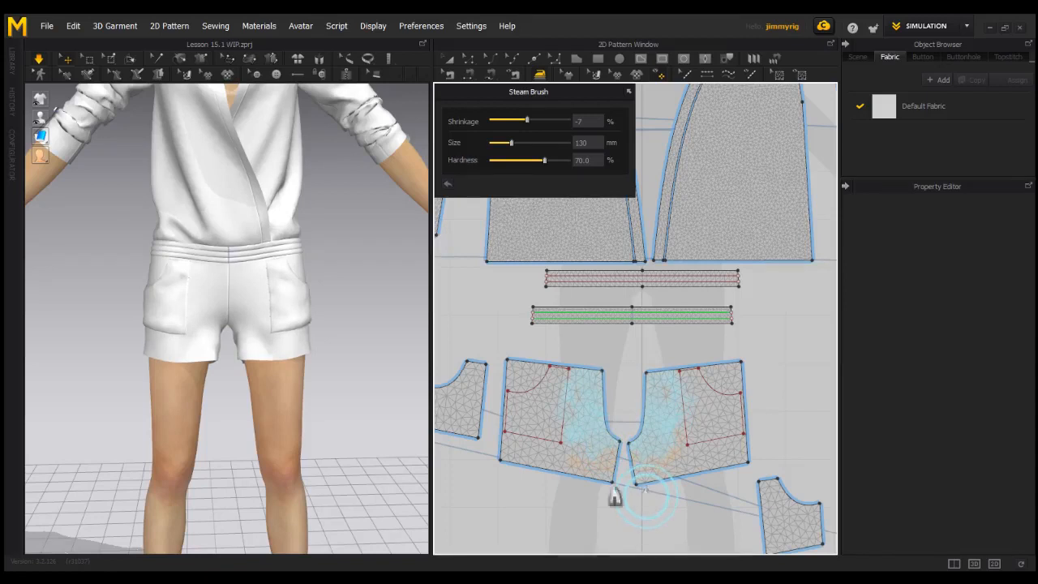
{"action": "right_click_drag", "start_coordinate": [278, 338], "coordinate": [343, 331]}
{"action": "scroll", "coordinate": [315, 340], "scroll_direction": "up", "scroll_amount": 2}
{"action": "mouse_move", "coordinate": [692, 424]}
{"action": "left_mouse_down"}
{"action": "mouse_move", "coordinate": [672, 451]}
{"action": "mouse_move", "coordinate": [625, 473]}
{"action": "mouse_move", "coordinate": [657, 435]}
{"action": "mouse_move", "coordinate": [621, 543]}
{"action": "mouse_move", "coordinate": [648, 460]}
{"action": "left_mouse_up"}
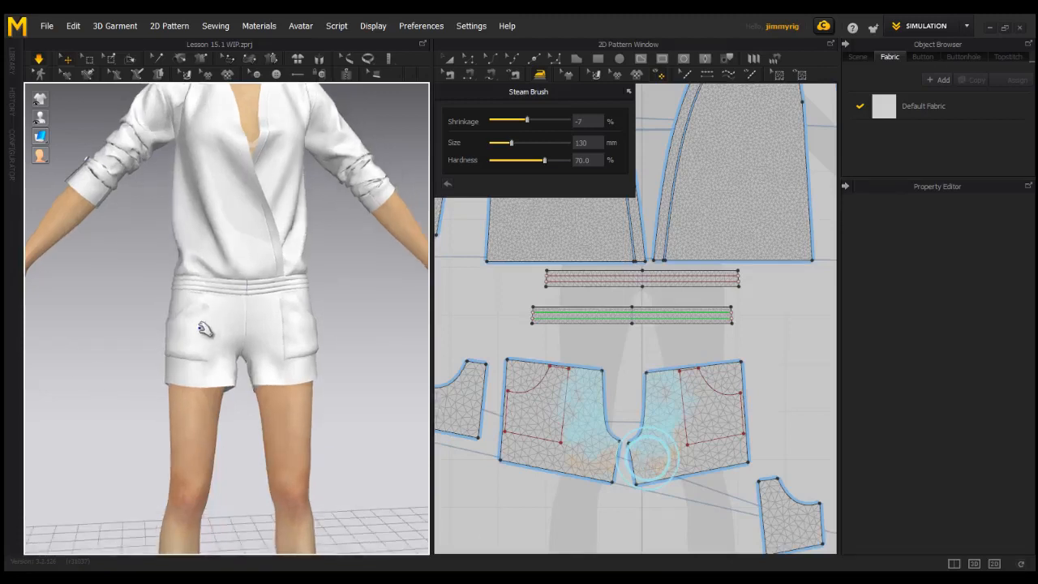
Orbit and pan the 3D romper for a close side view, then zoom the pattern window out
{"action": "middle_click_drag", "start_coordinate": [214, 322], "coordinate": [221, 396]}
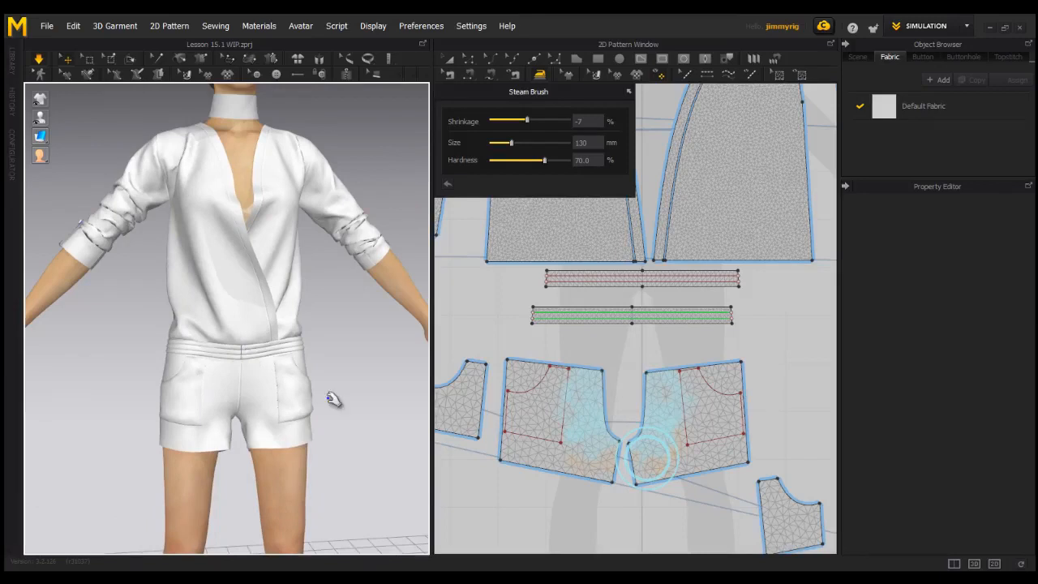
{"action": "mouse_move", "coordinate": [313, 413]}
{"action": "right_mouse_down"}
{"action": "mouse_move", "coordinate": [434, 429]}
{"action": "mouse_move", "coordinate": [317, 433]}
{"action": "right_mouse_up"}
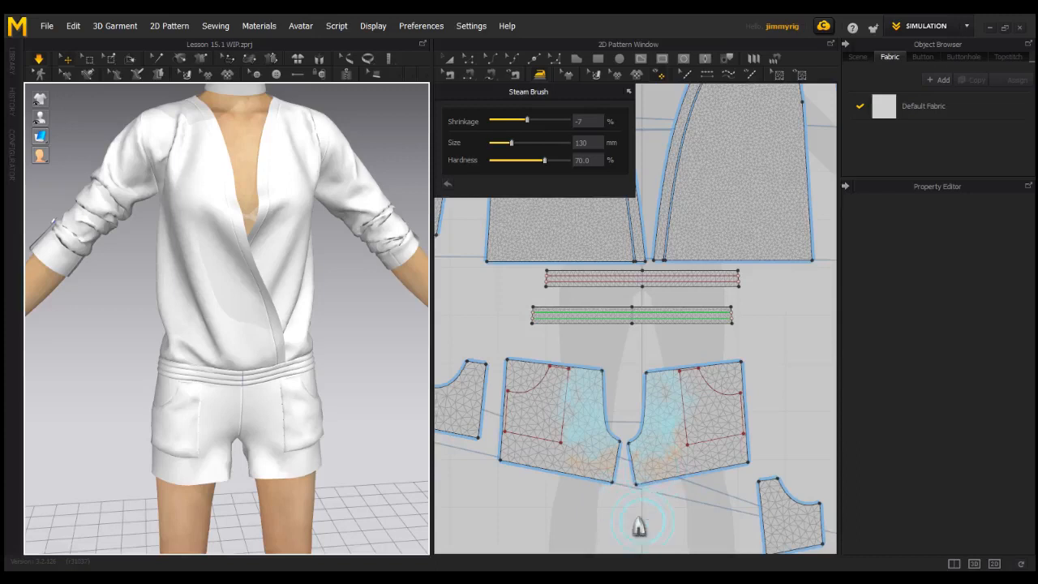
{"action": "scroll", "coordinate": [654, 507], "scroll_direction": "down", "scroll_amount": 1}
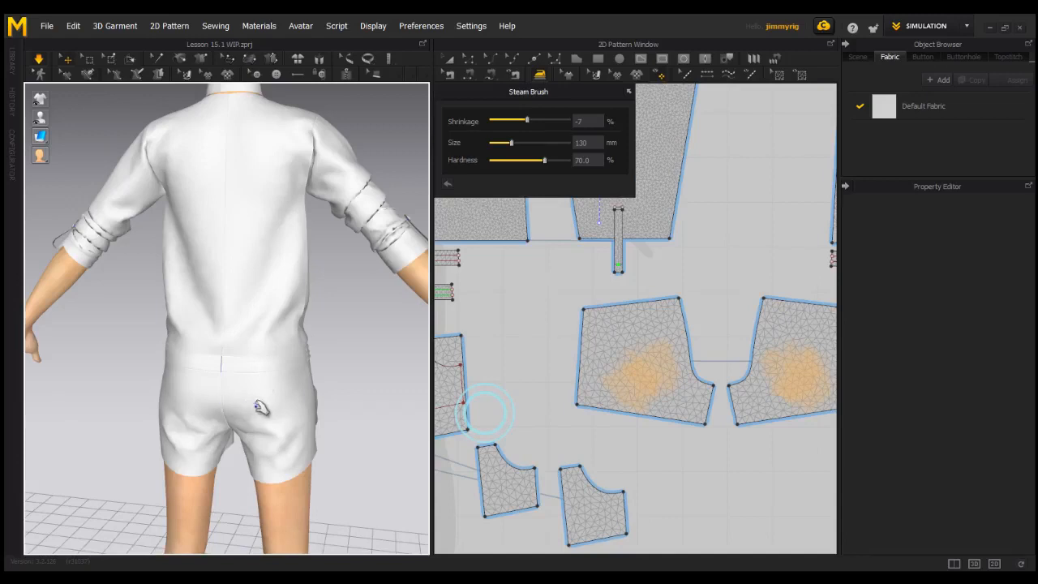
Steam the left back shorts piece at 7% shrinkage while orbiting to the avatar's back
{"action": "right_click_drag", "start_coordinate": [300, 449], "coordinate": [284, 370]}
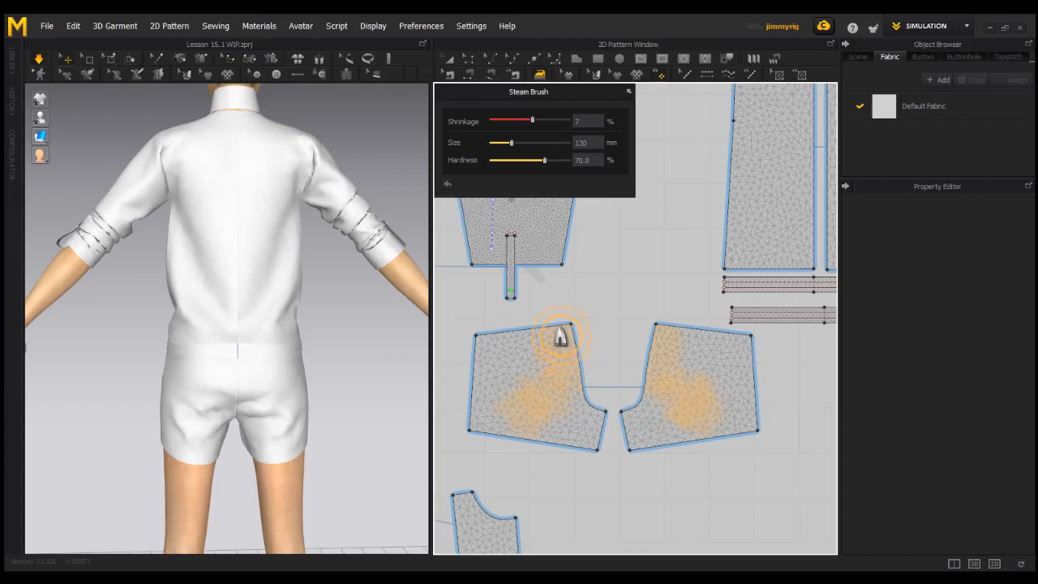
{"action": "mouse_move", "coordinate": [561, 336]}
{"action": "left_mouse_down"}
{"action": "mouse_move", "coordinate": [549, 349]}
{"action": "mouse_move", "coordinate": [572, 396]}
{"action": "mouse_move", "coordinate": [631, 362]}
{"action": "mouse_move", "coordinate": [557, 417]}
{"action": "mouse_move", "coordinate": [607, 341]}
{"action": "left_mouse_up"}
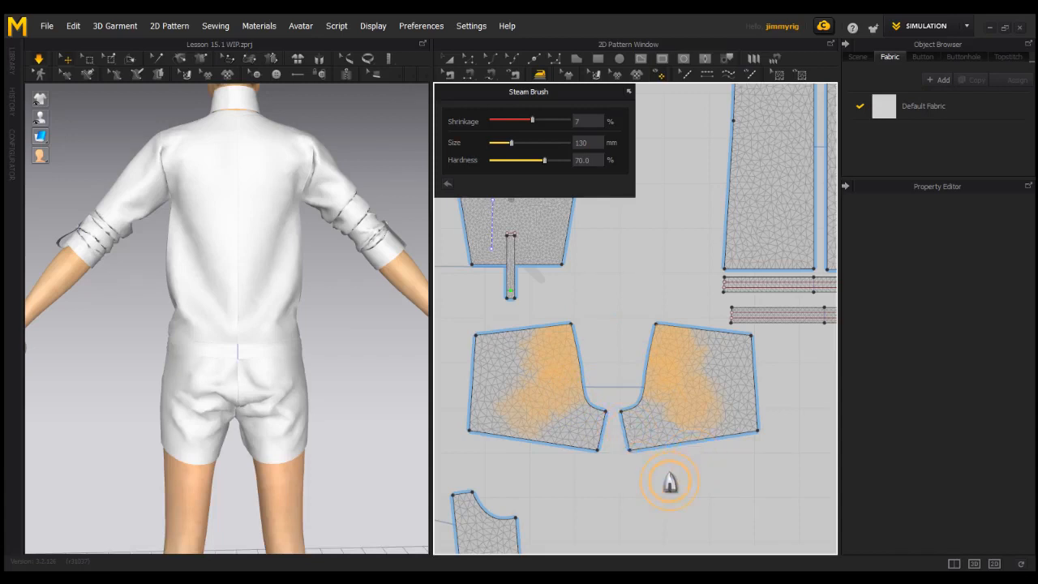
{"action": "right_click_drag", "start_coordinate": [227, 447], "coordinate": [405, 454]}
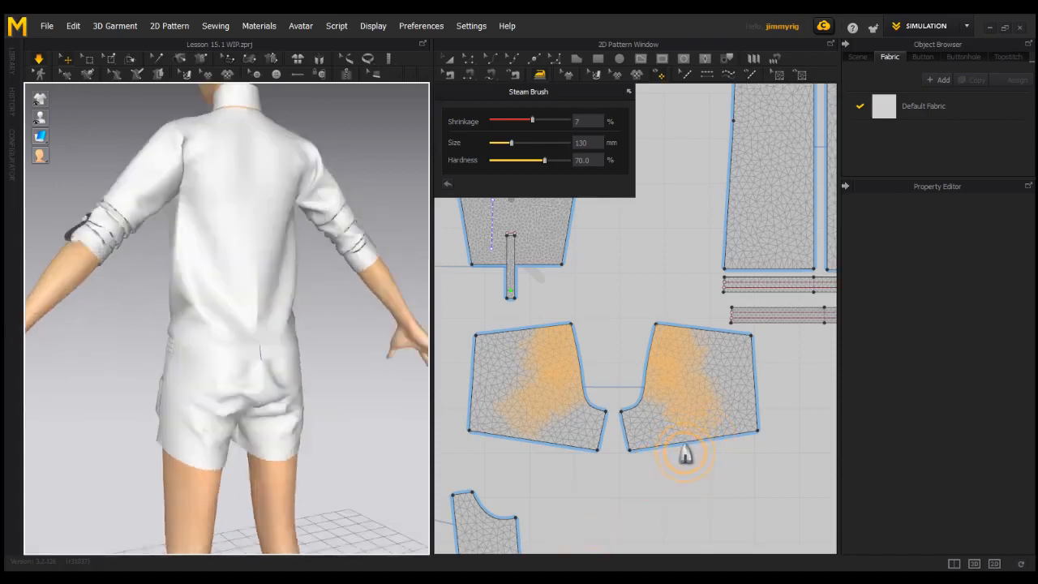
{"action": "right_click_drag", "start_coordinate": [276, 423], "coordinate": [319, 416]}
Enlarge the Steam Brush to 207 mm and lower its hardness to 60
{"action": "left_click_drag", "start_coordinate": [510, 143], "coordinate": [523, 149]}
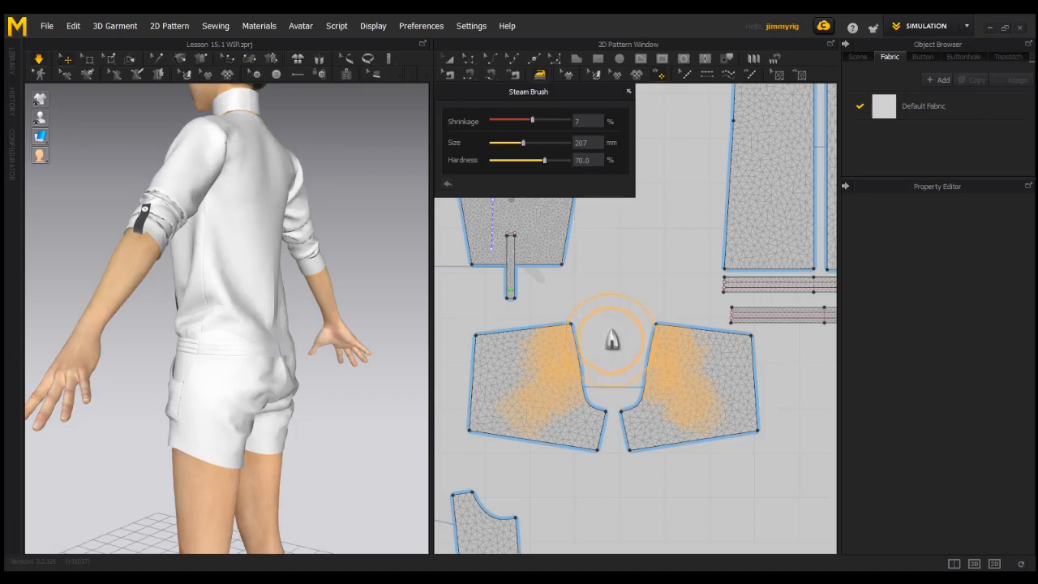
{"action": "left_click", "coordinate": [527, 161]}
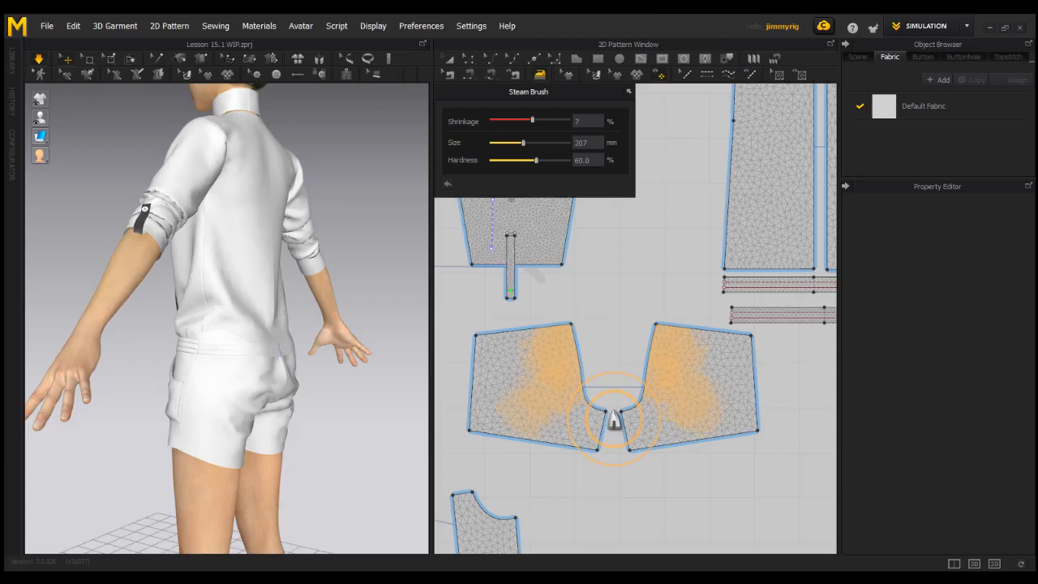
{"action": "mouse_move", "coordinate": [247, 369]}
{"action": "right_mouse_down"}
{"action": "mouse_move", "coordinate": [205, 379]}
{"action": "mouse_move", "coordinate": [231, 377]}
{"action": "right_mouse_up"}
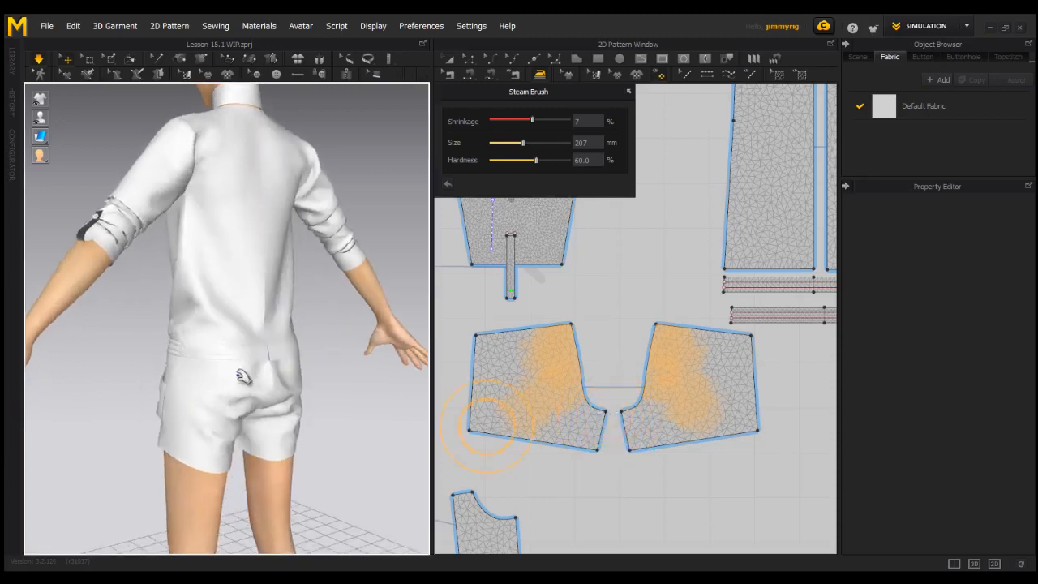